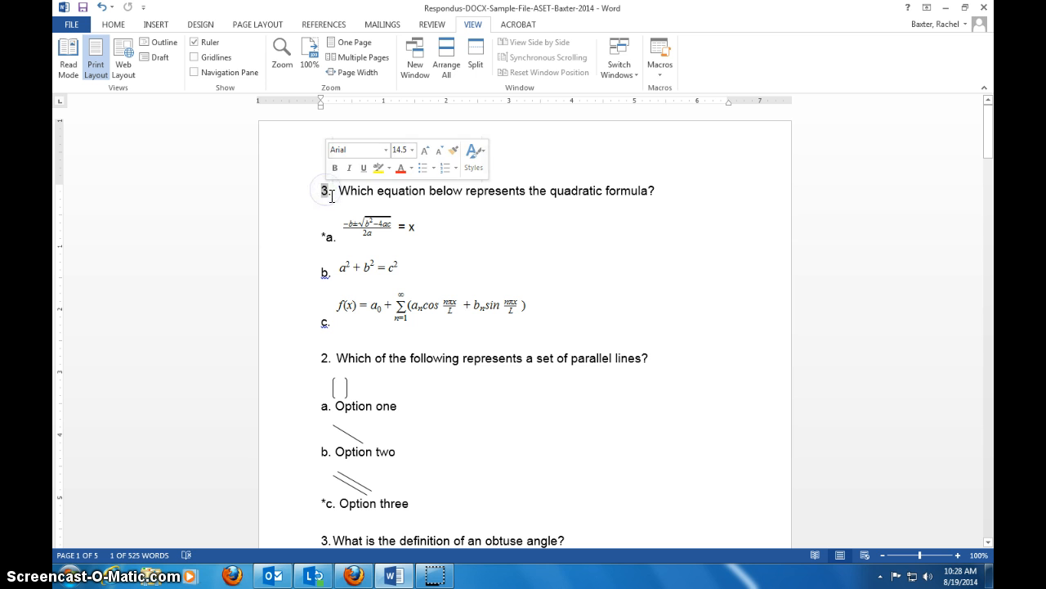
- Examine the question numbering and the asterisk-marked correct answers, from the quadratic formula question to the true/false question
left_click(337, 196)
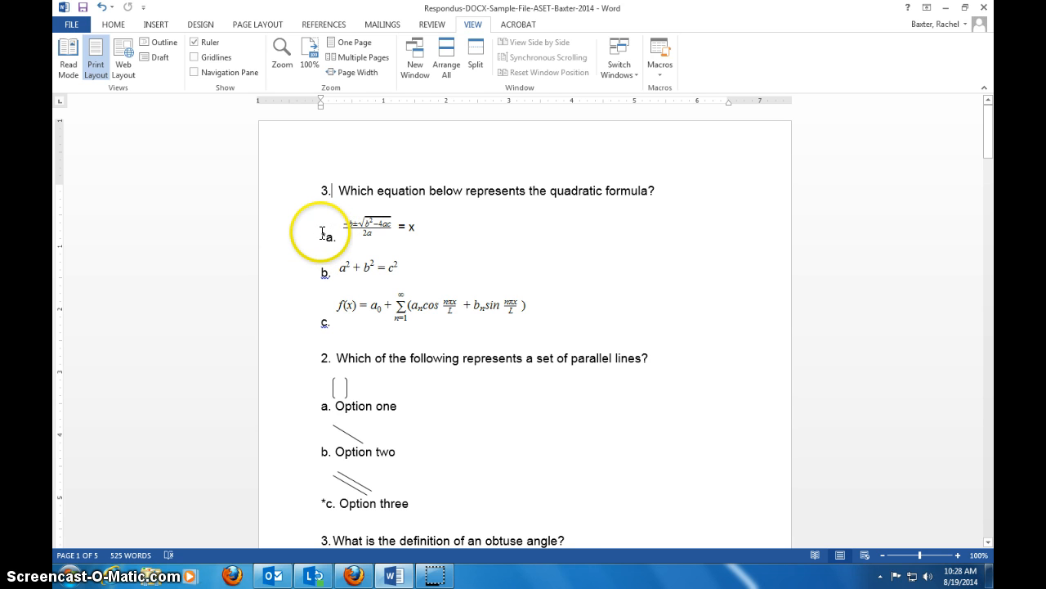
scroll(323, 236, "down", 5)
scroll(319, 368, "down", 20)
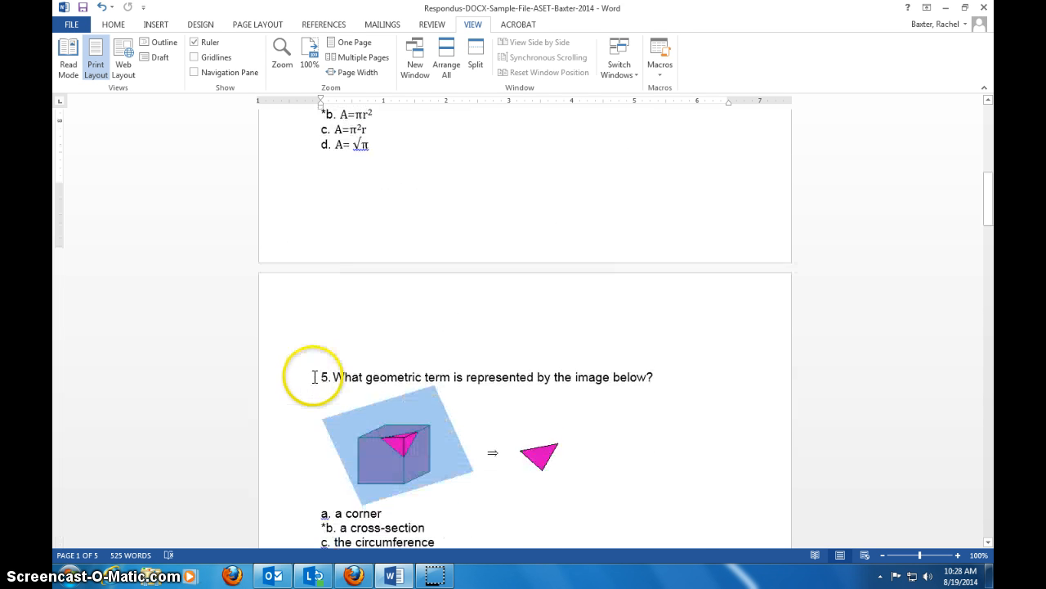
scroll(314, 377, "down", 16)
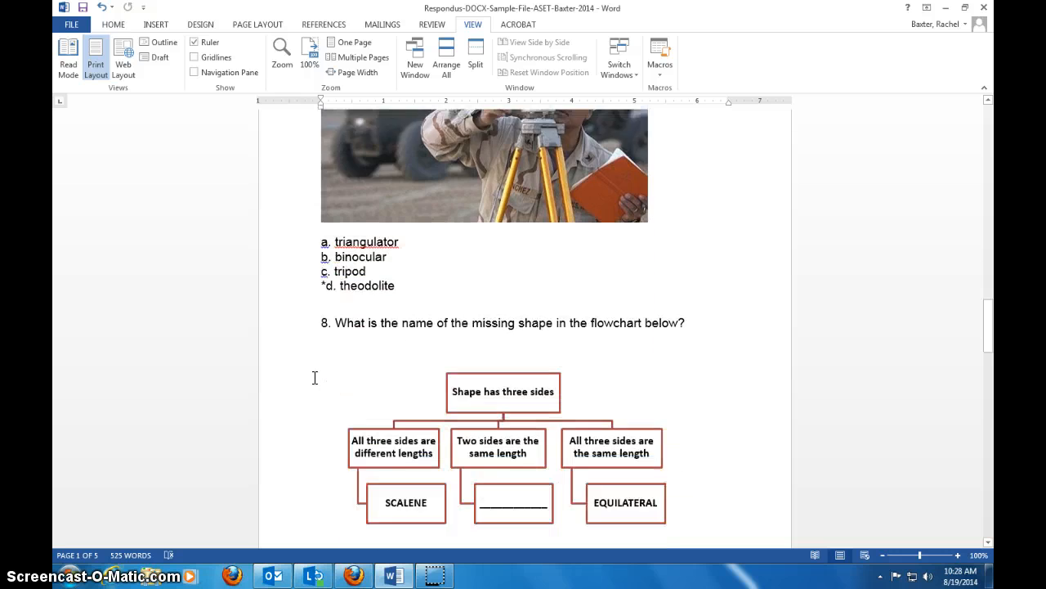
scroll(315, 377, "down", 10)
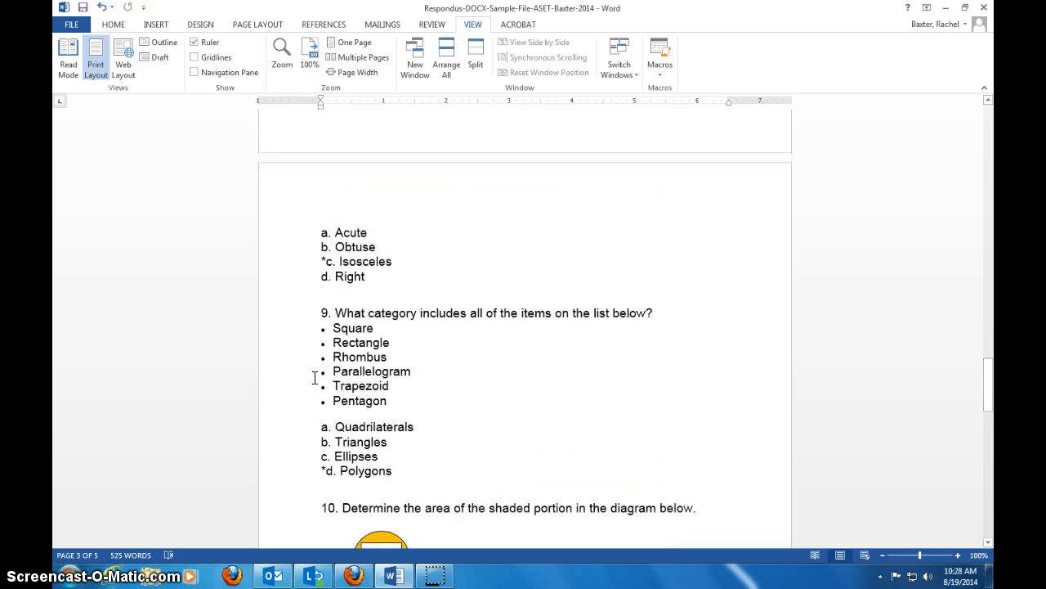
scroll(316, 376, "down", 8)
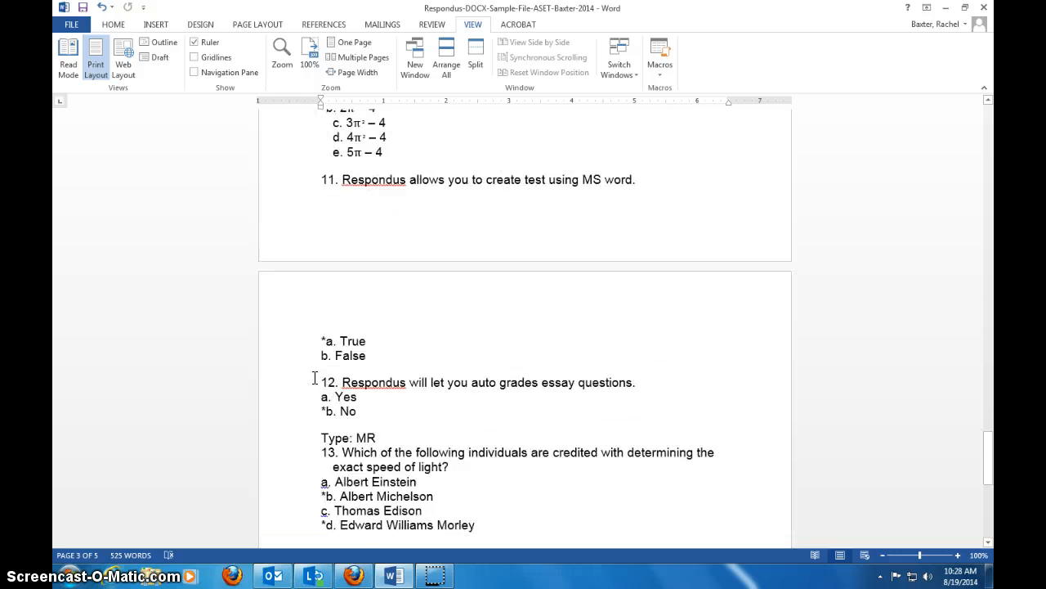
scroll(316, 376, "up", 2)
left_click(401, 161)
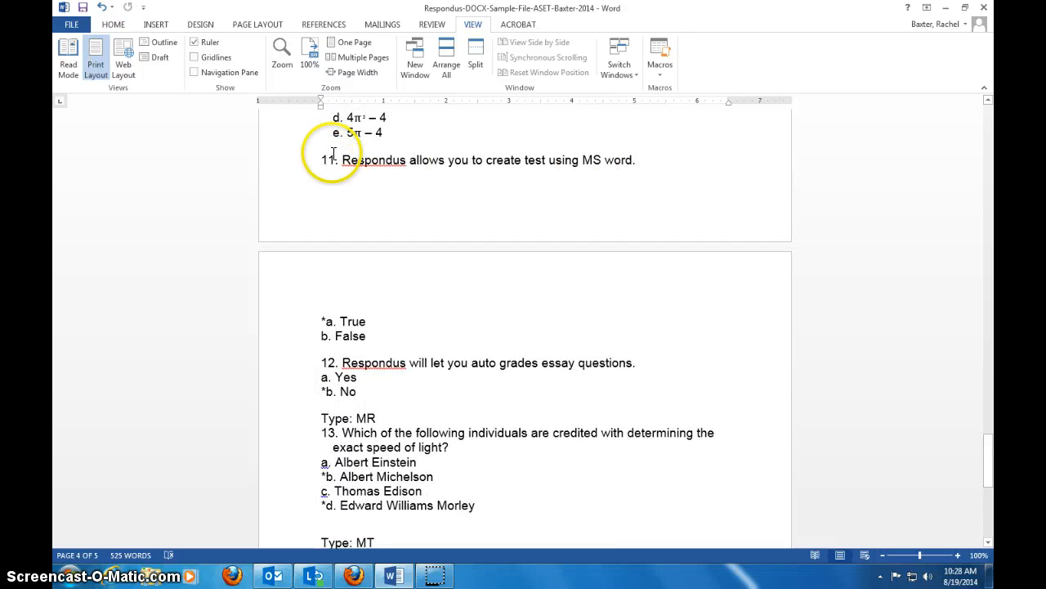
left_click(325, 321)
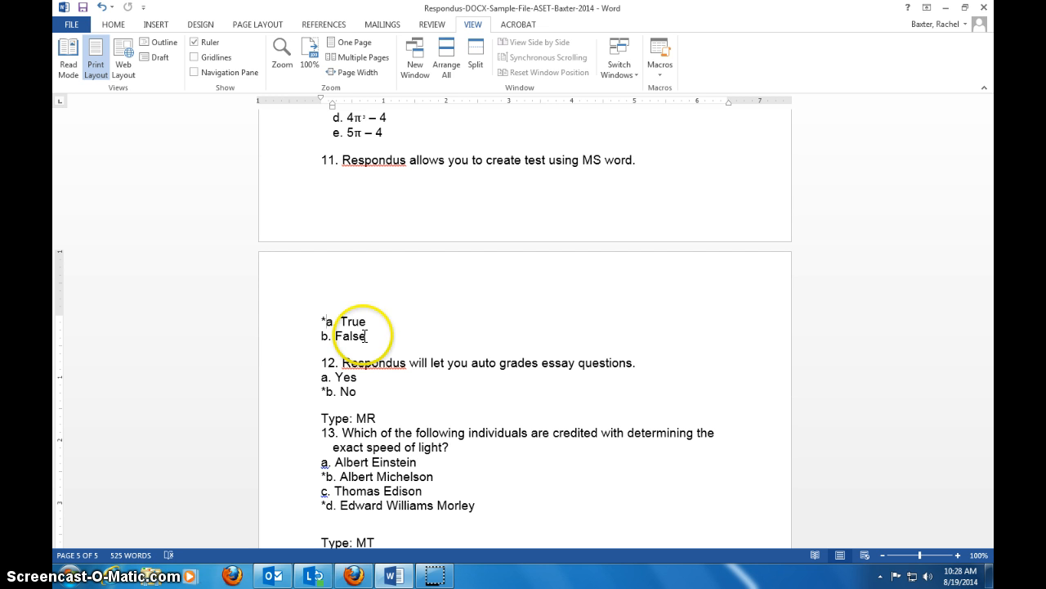
- Examine the type codes and answer formats of questions 13 to 16, including the equals-sign matching pairs, and return to the document's beginning
left_click(374, 417)
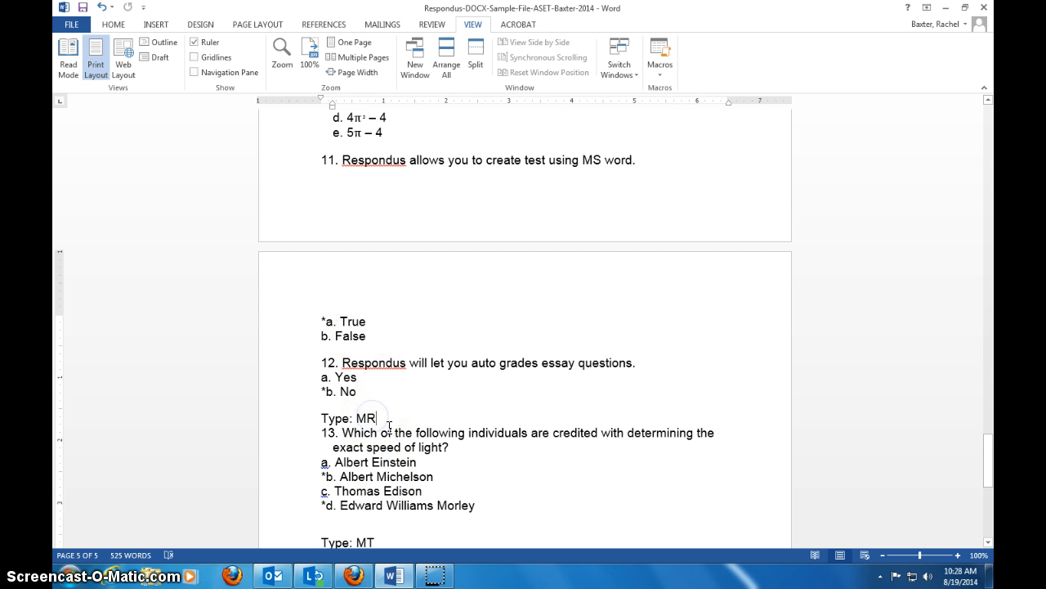
left_click_drag(378, 418, 326, 476)
scroll(327, 421, "down", 3)
left_click(451, 449)
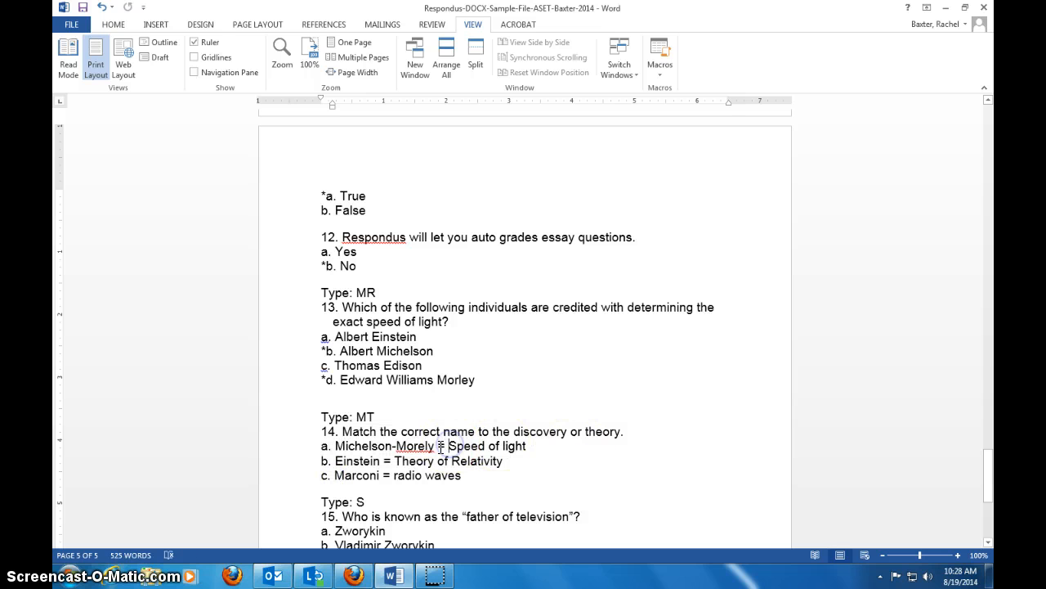
double_click(445, 448)
scroll(449, 458, "down", 2)
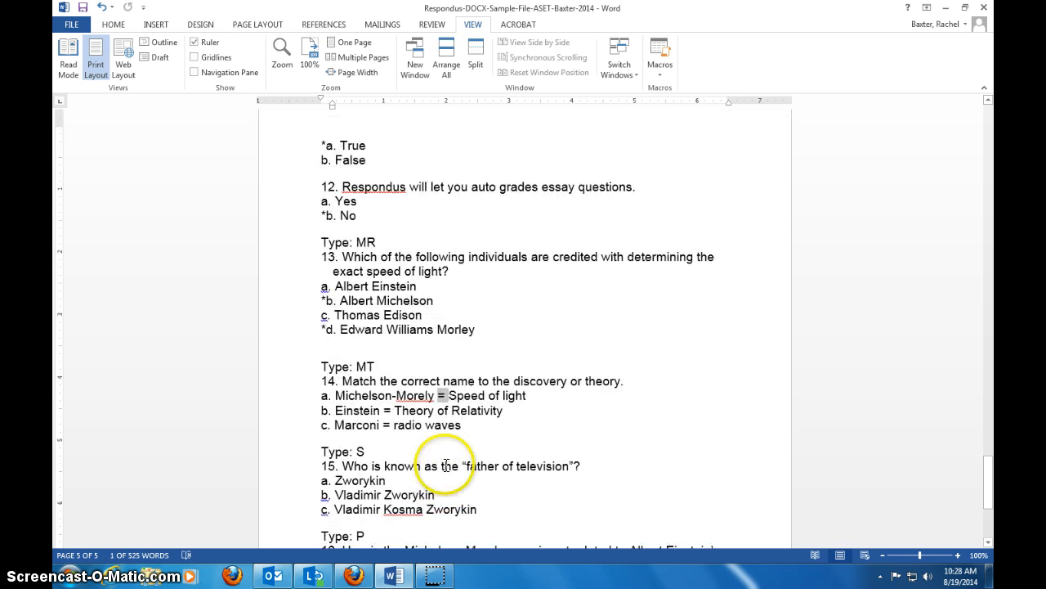
left_click(449, 476)
scroll(450, 476, "down", 3)
left_click(438, 388)
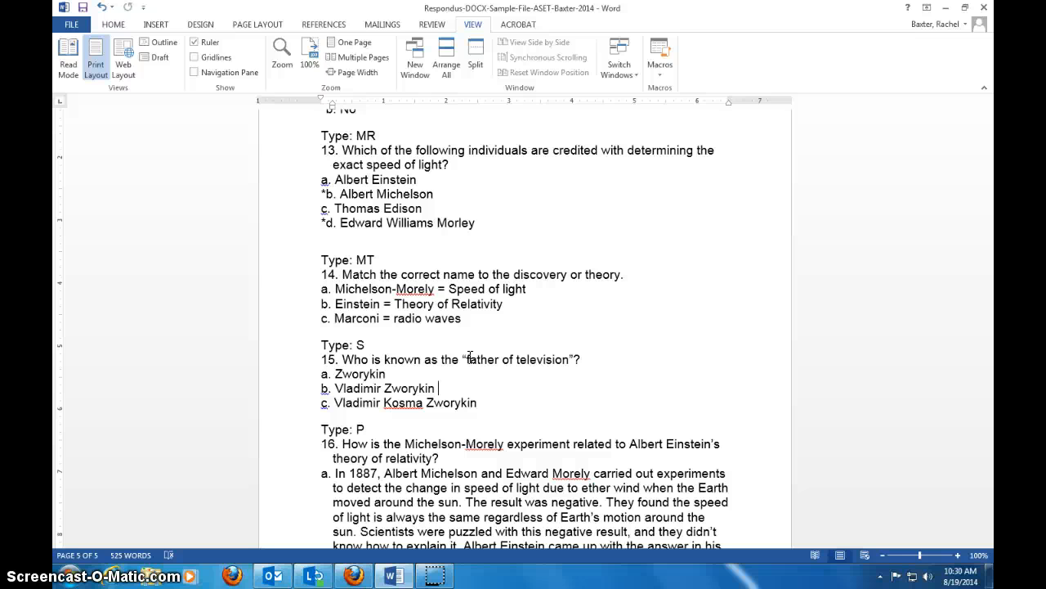
left_click_drag(994, 511, 975, 101)
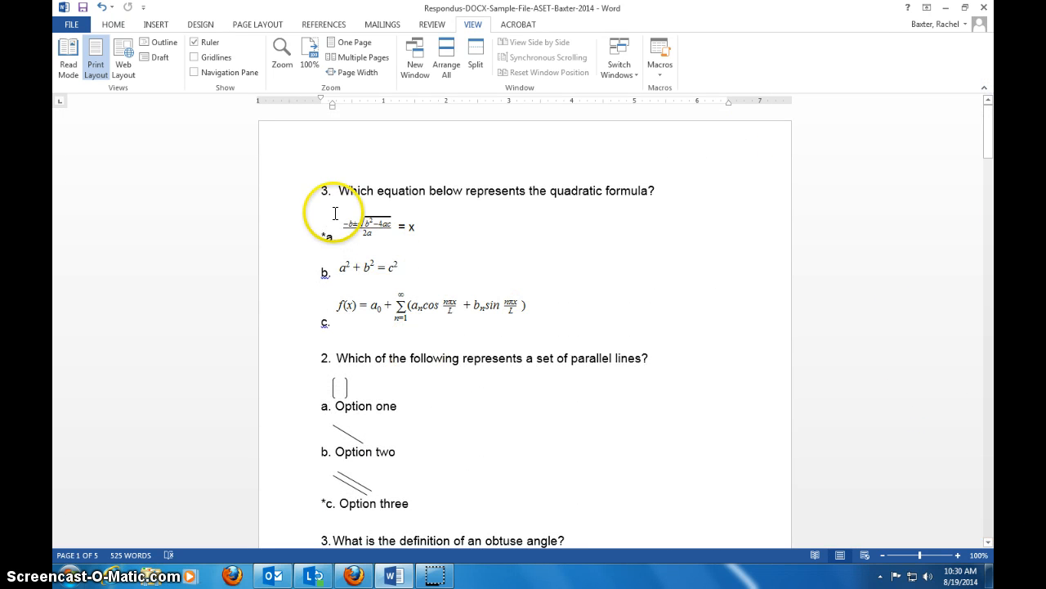
scroll(322, 203, "down", 2)
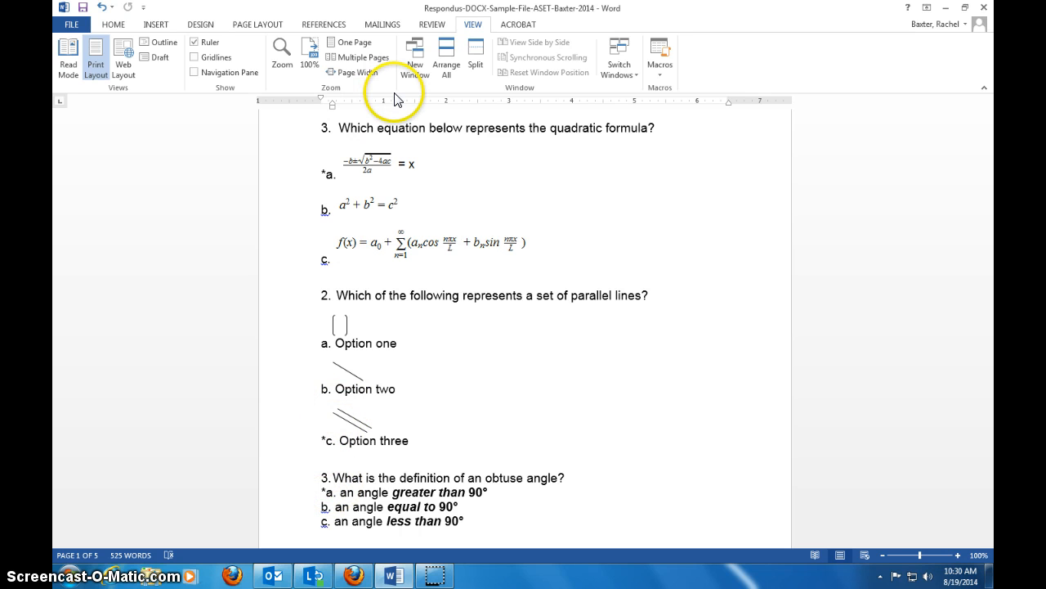
- Launch Respondus 4.0 Campus-Wide
left_click(57, 576)
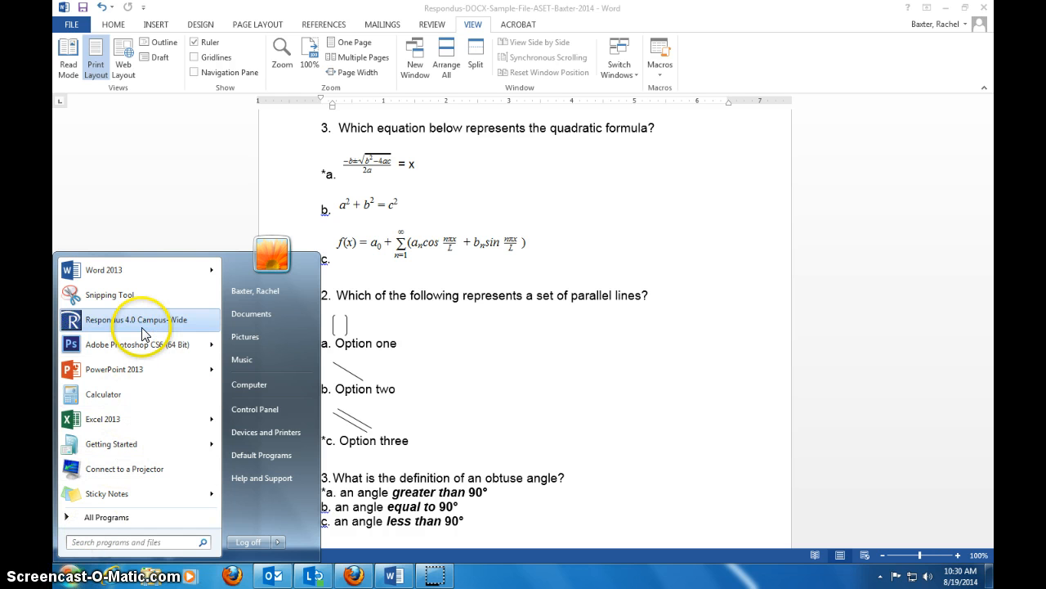
left_click(108, 517)
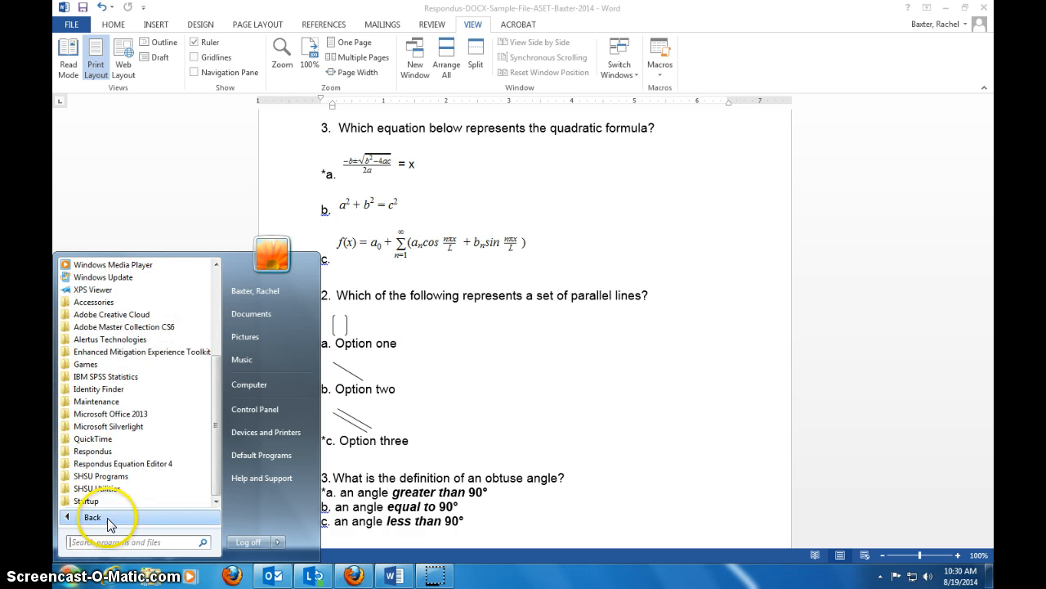
left_click(128, 451)
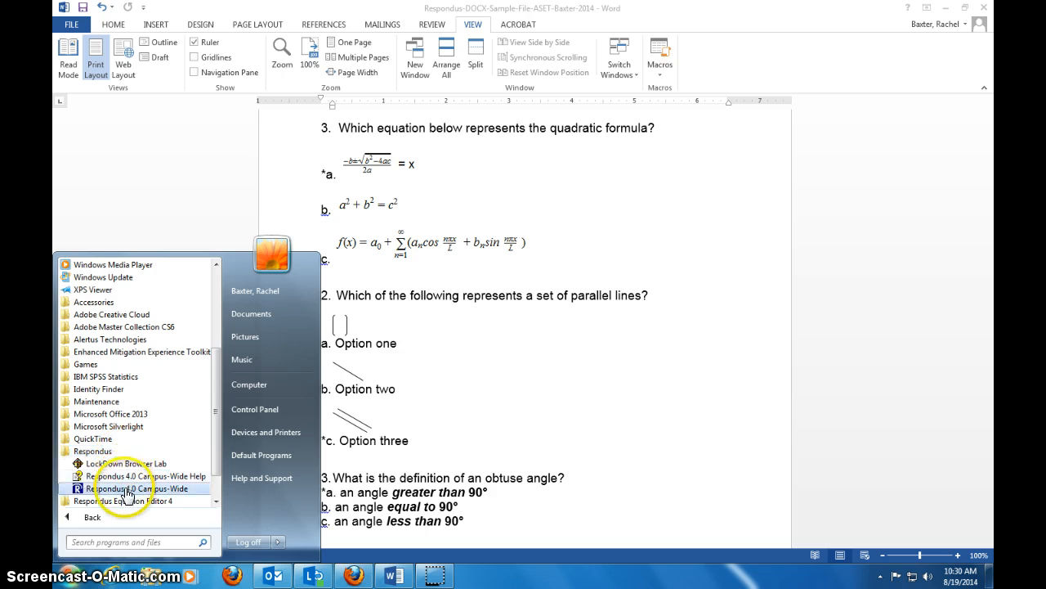
left_click(125, 485)
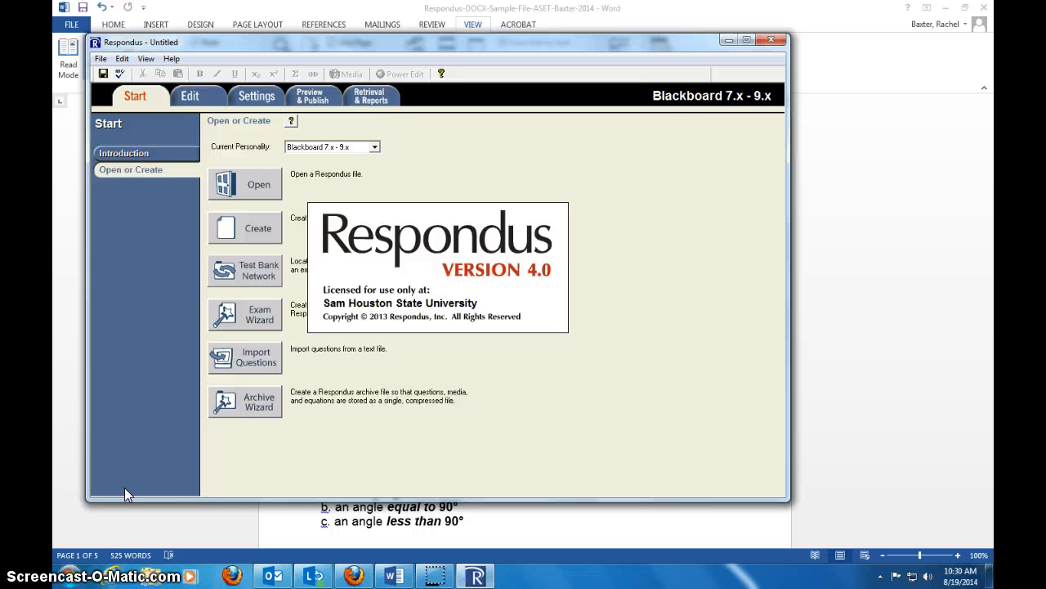
- Start a question import and set the file type to Microsoft Word 2007 (DOCX)
left_click(262, 361)
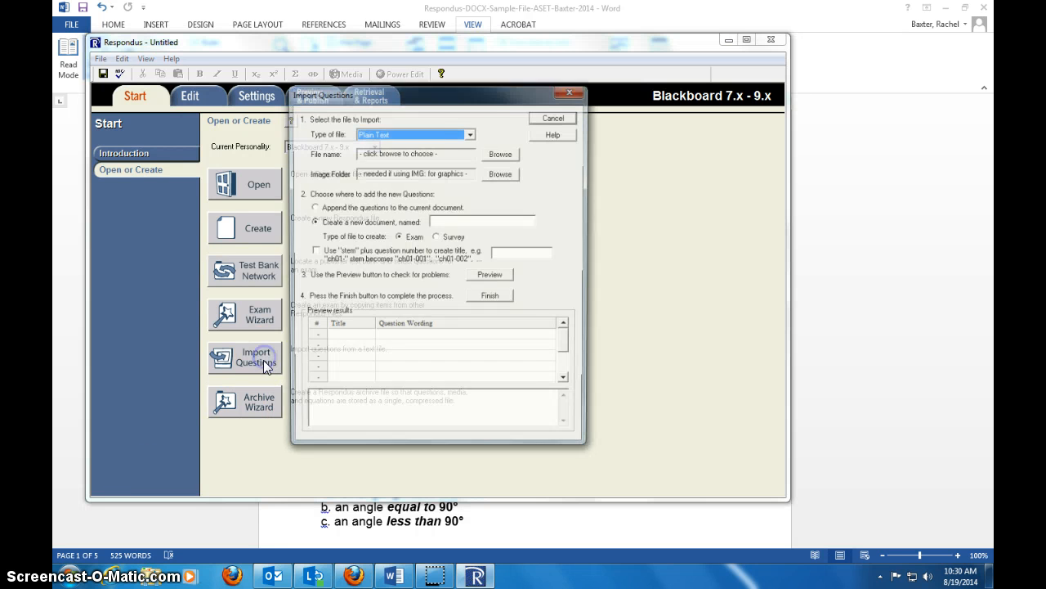
left_click(470, 135)
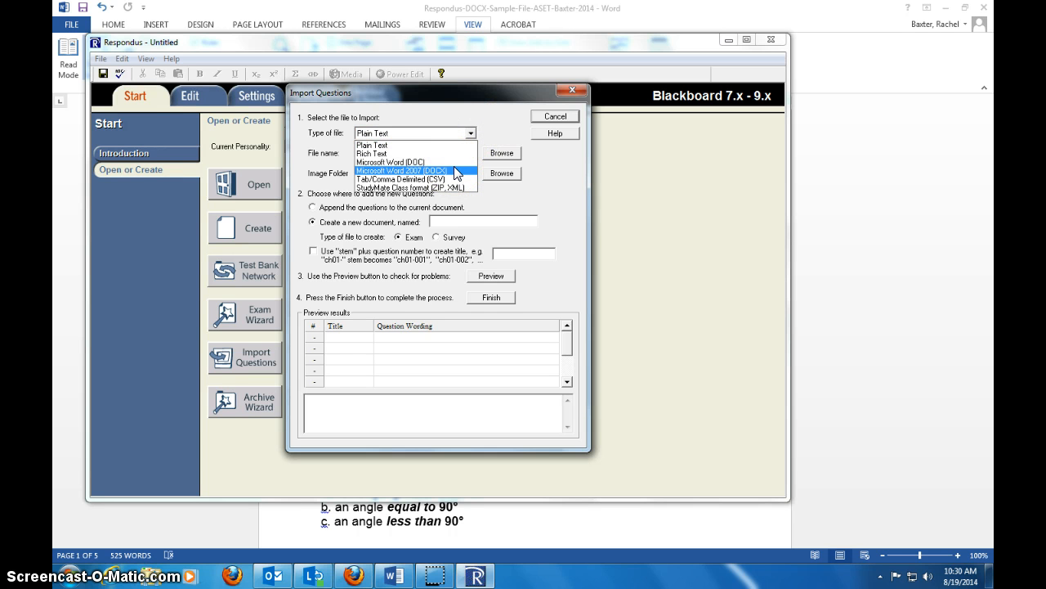
left_click(456, 171)
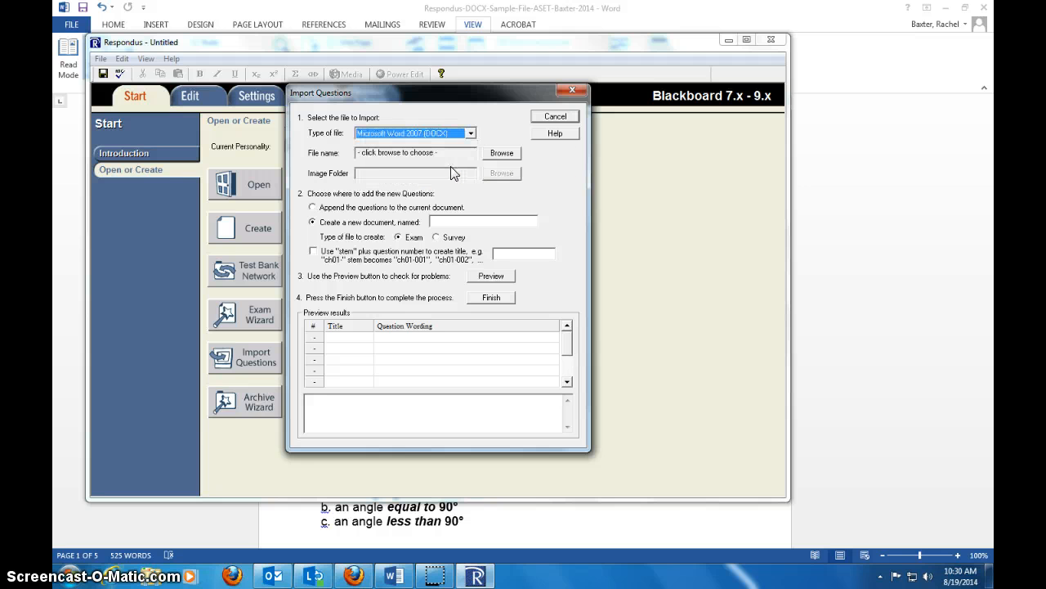
- Choose the Respondus DOCX sample file from the Week 1 folder inside SAFE 5656 - Ag Plants Mgmt as the file to import
left_click(502, 154)
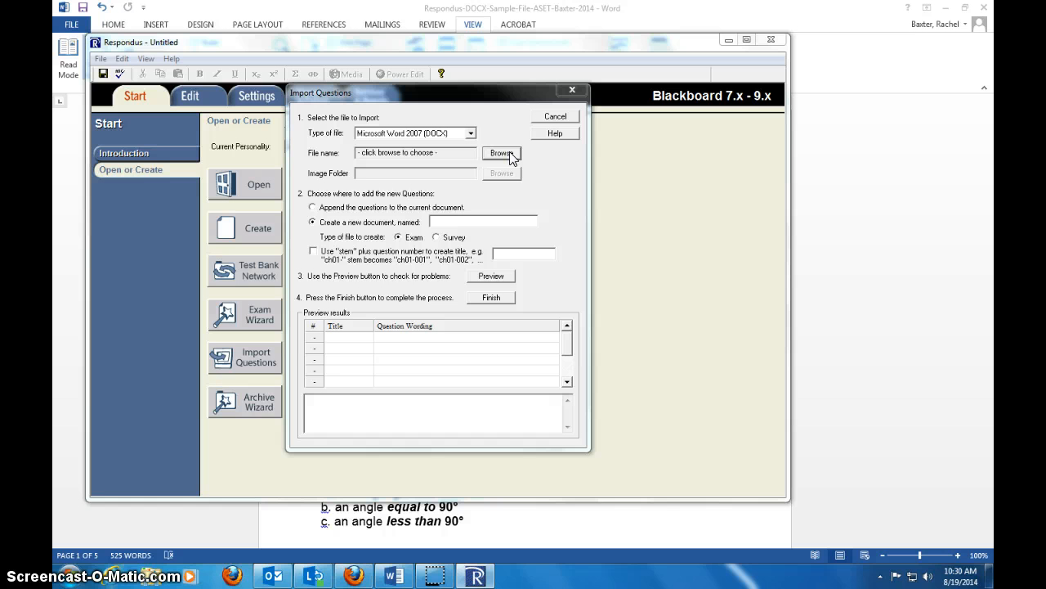
left_click(473, 210)
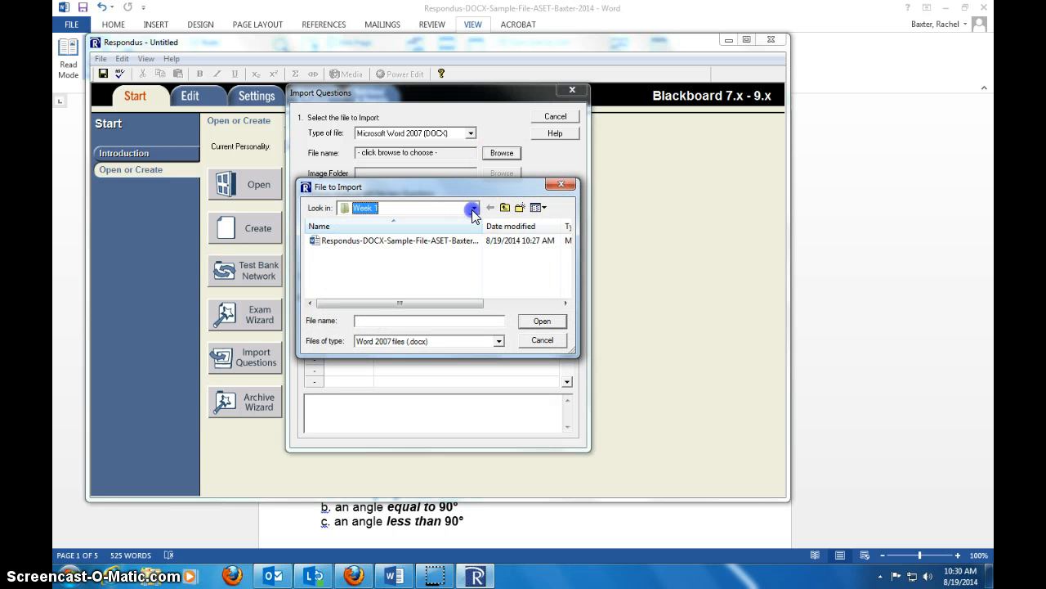
left_click(459, 312)
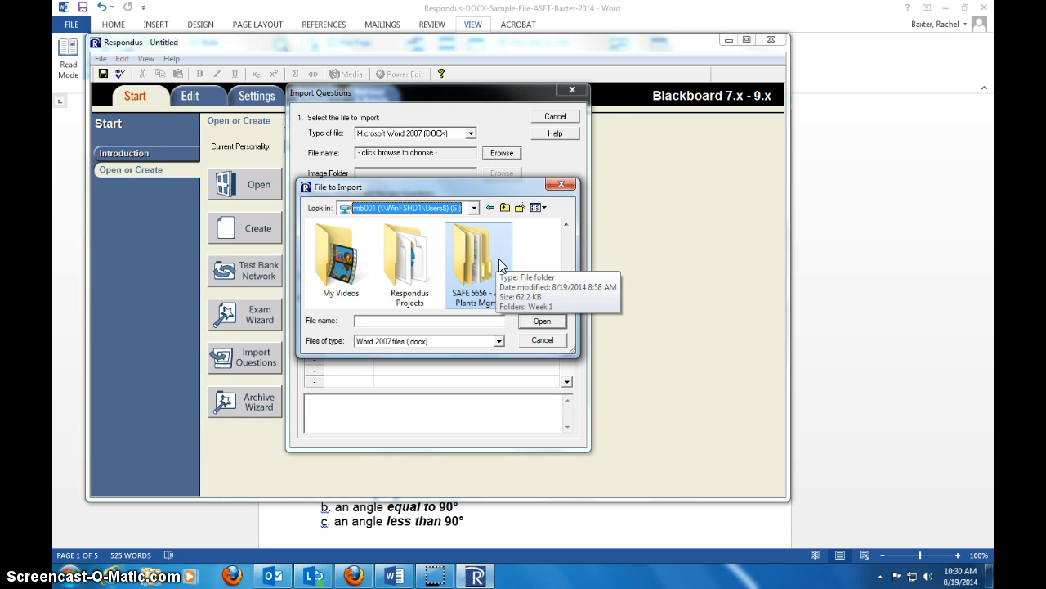
double_click(479, 261)
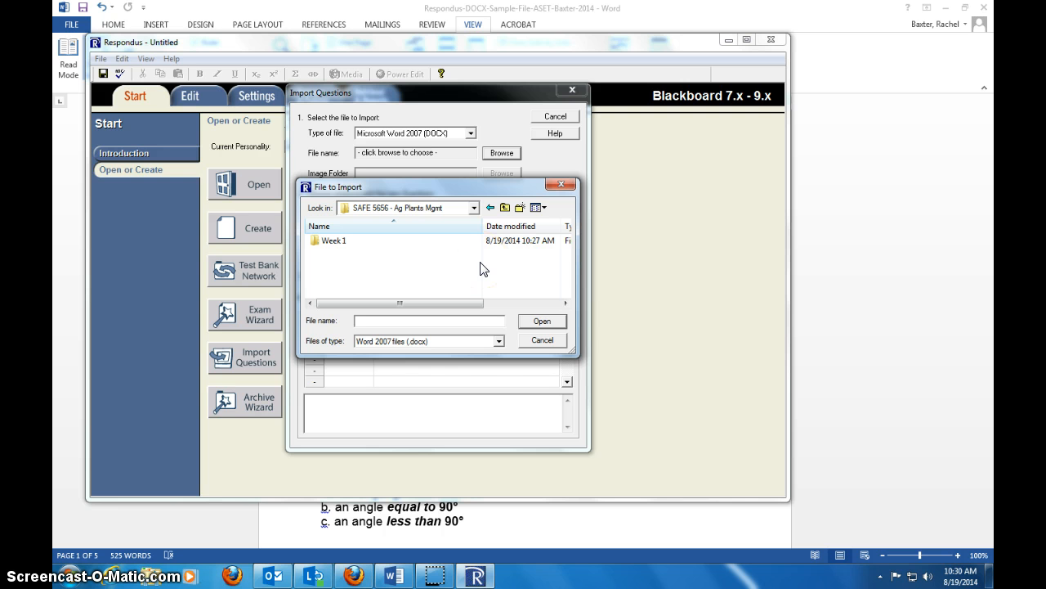
double_click(354, 240)
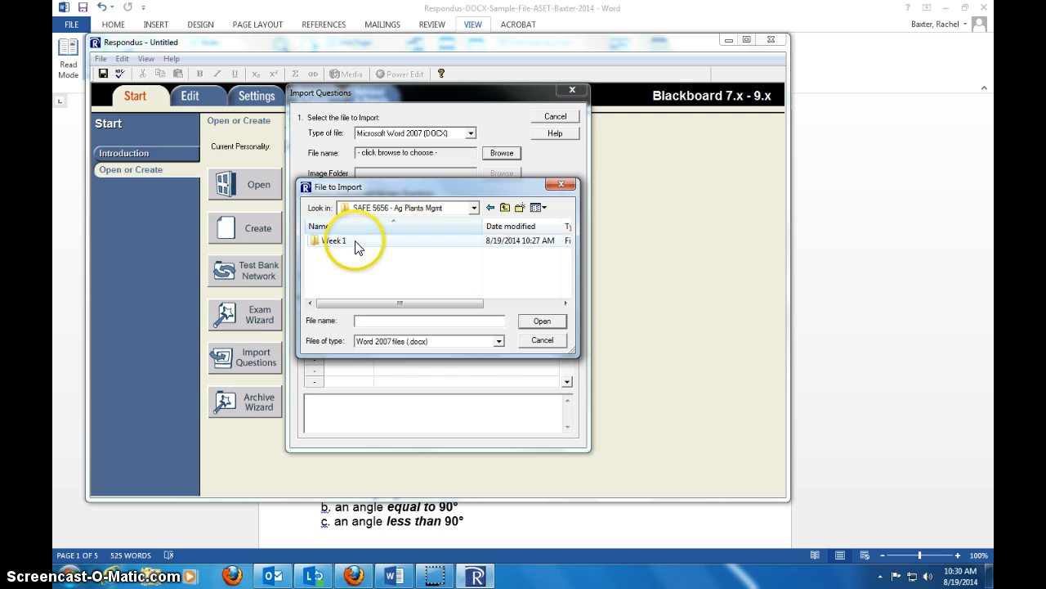
left_click(542, 320)
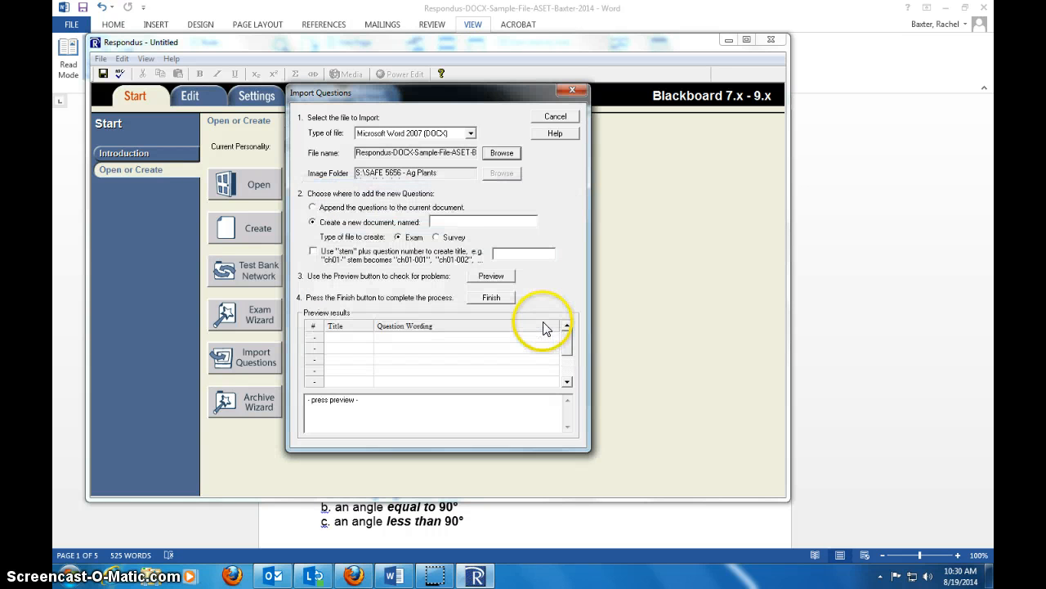
- Name the new import document "SAFE 5656 Week 1 Using Respondus to make tests example"
left_click(469, 219)
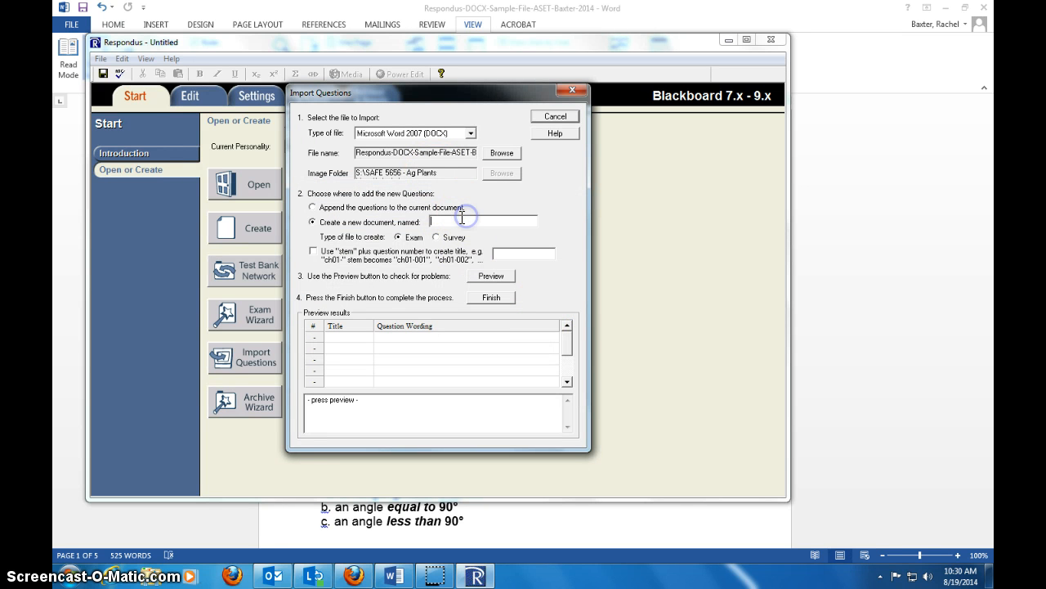
type("SAFE 5656 Week 1 Using R")
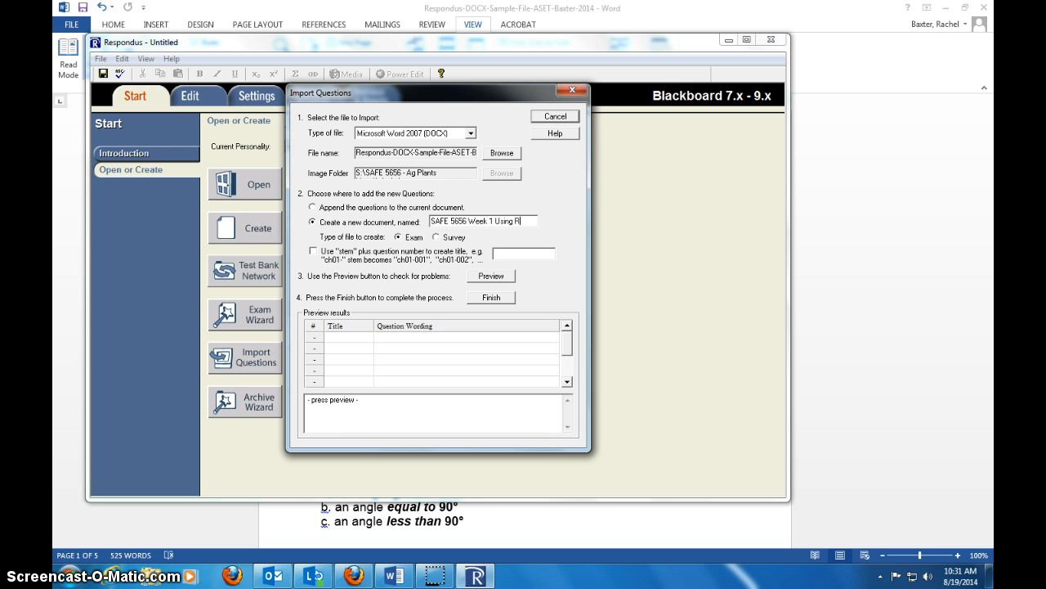
type("espondus to make tests example")
- Preview the question import and read through its warnings and notes
left_click(488, 276)
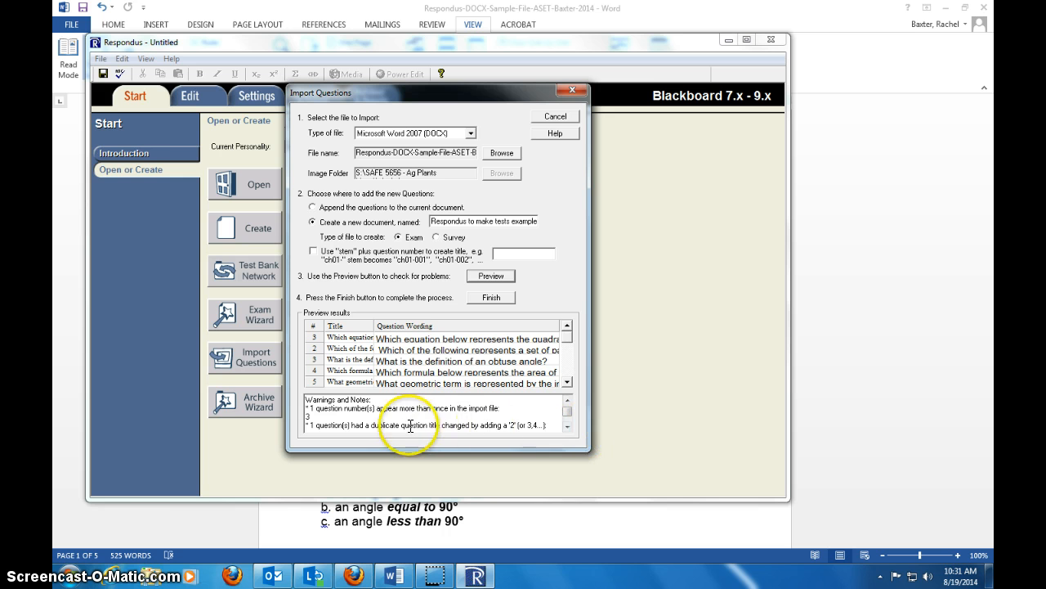
left_click(568, 426)
left_click(567, 426)
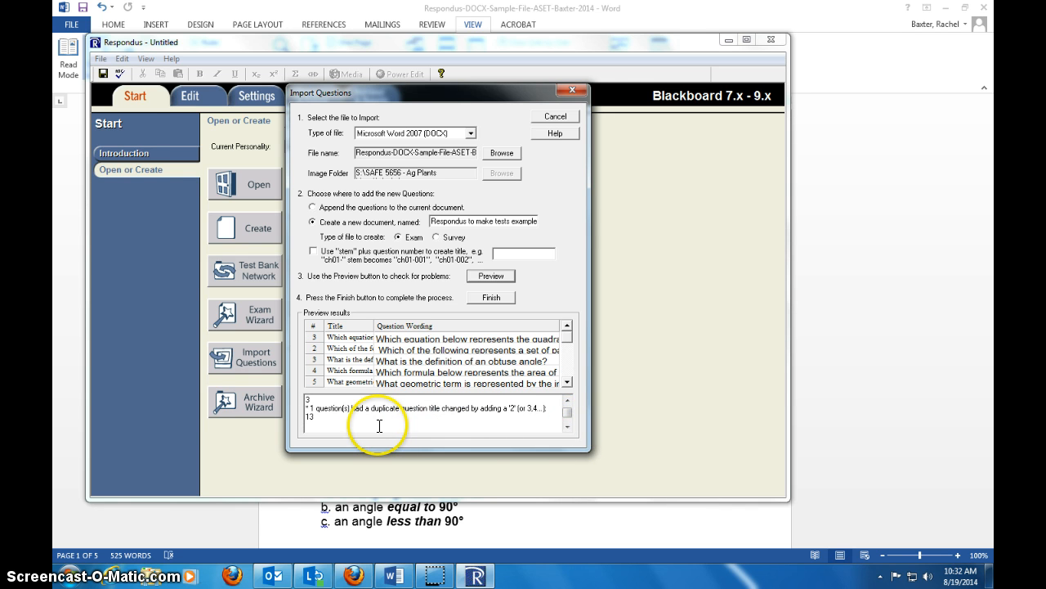
- Switch to the Word document and change the number of the quadratic formula question to 1
left_click(603, 535)
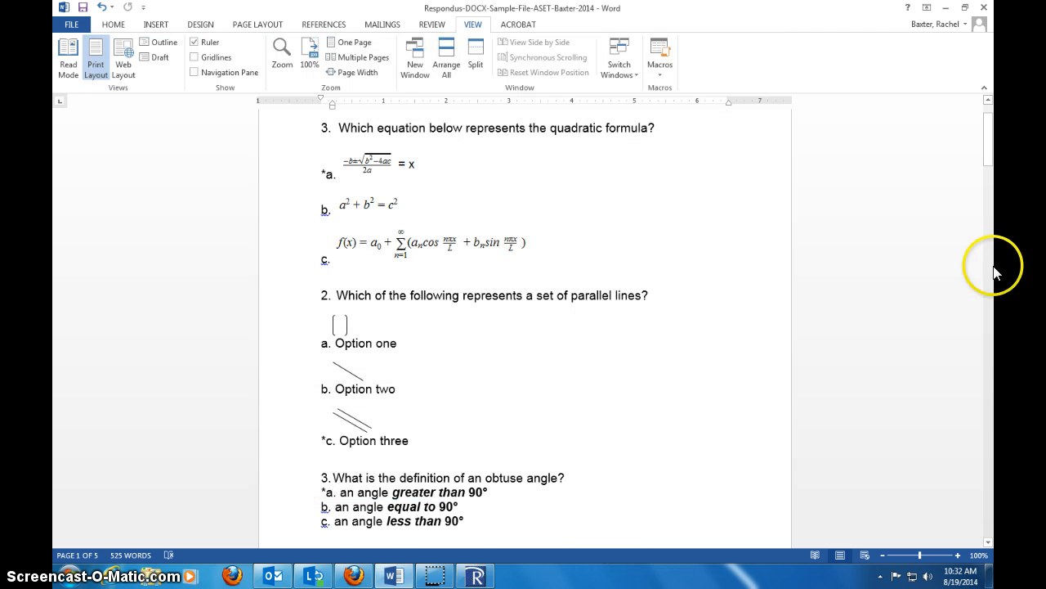
left_click_drag(991, 161, 983, 130)
left_click(324, 190)
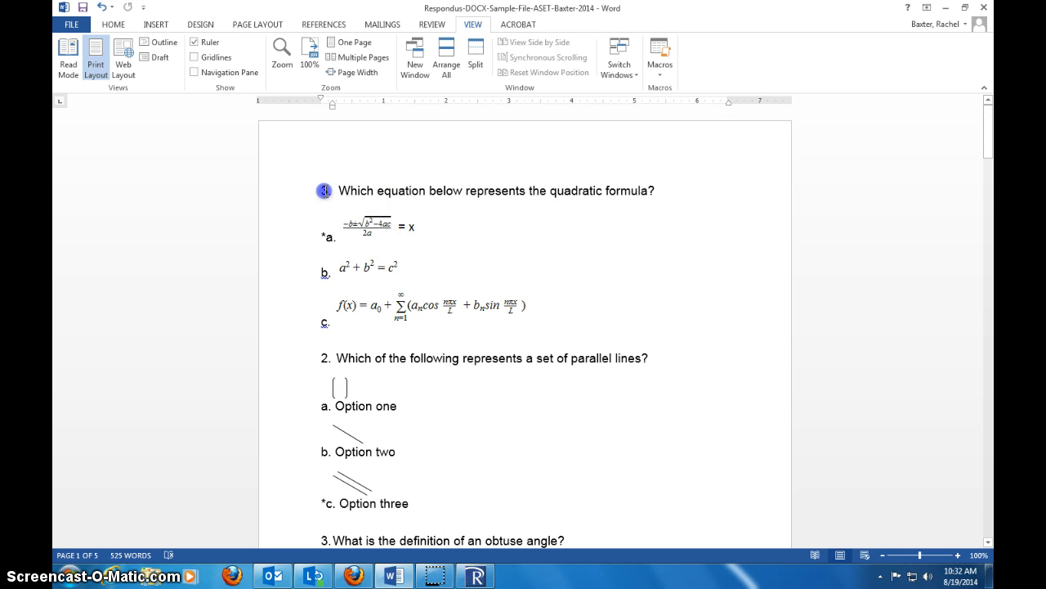
type("1..")
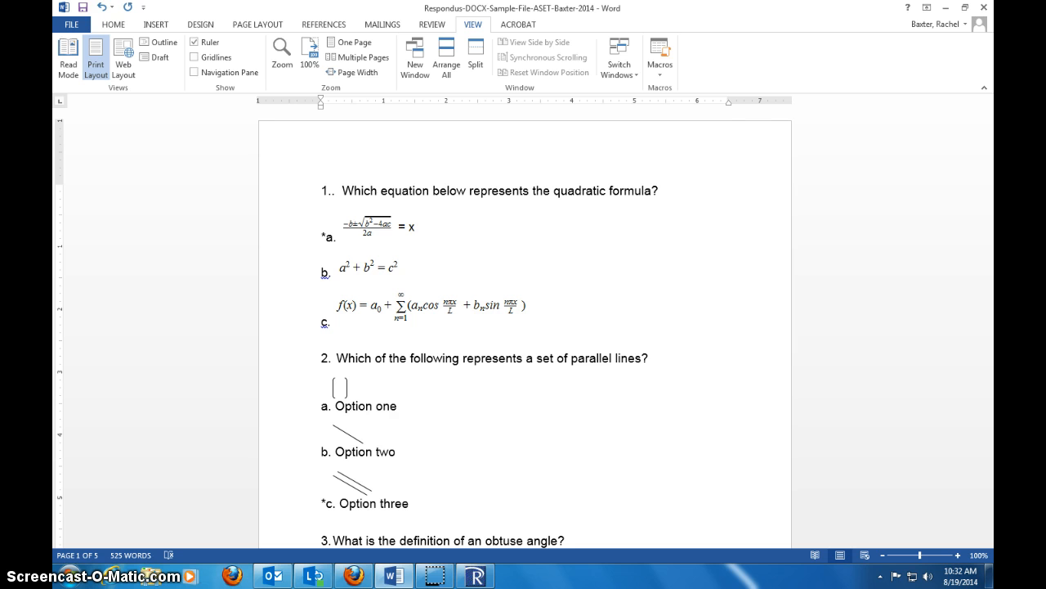
key("BackSpace")
scroll(327, 171, "down", 6)
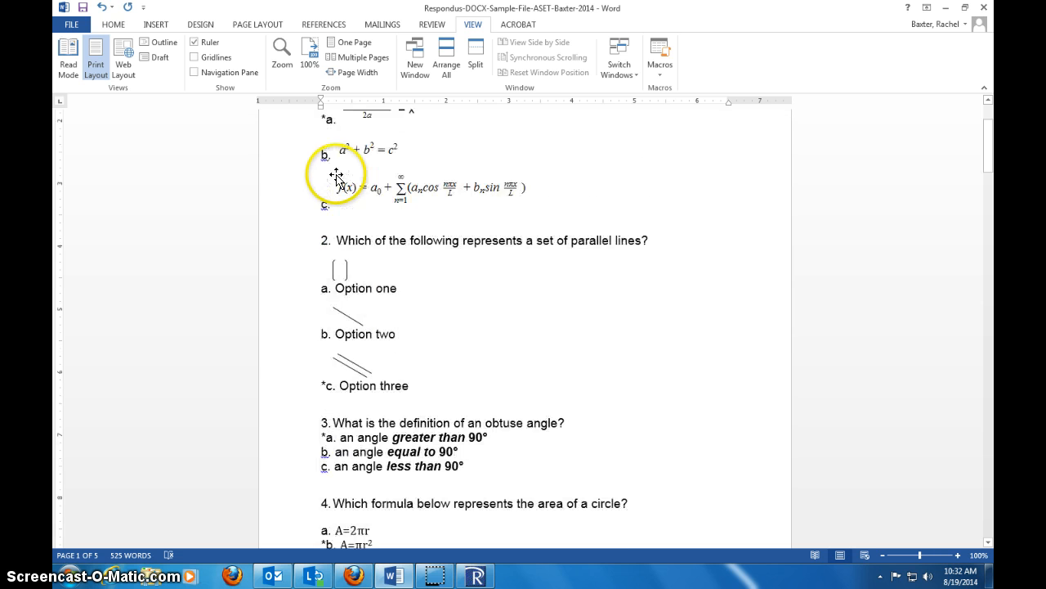
- Review the question numbering and type labels through the rest of the Word document, especially questions 13 to 16
scroll(549, 247, "down", 10)
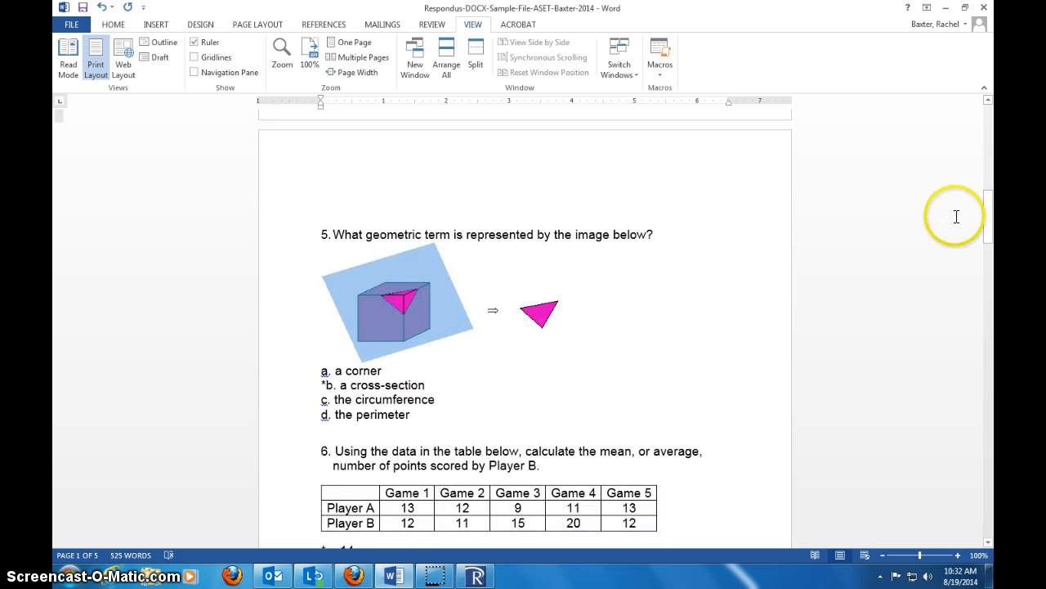
left_click_drag(990, 215, 952, 482)
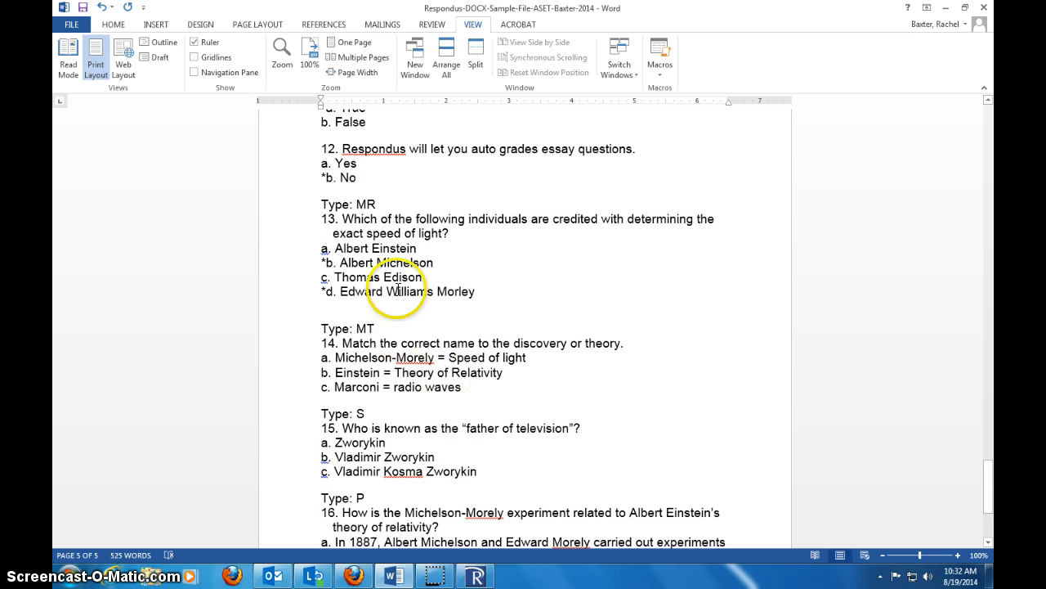
scroll(381, 327, "down", 2)
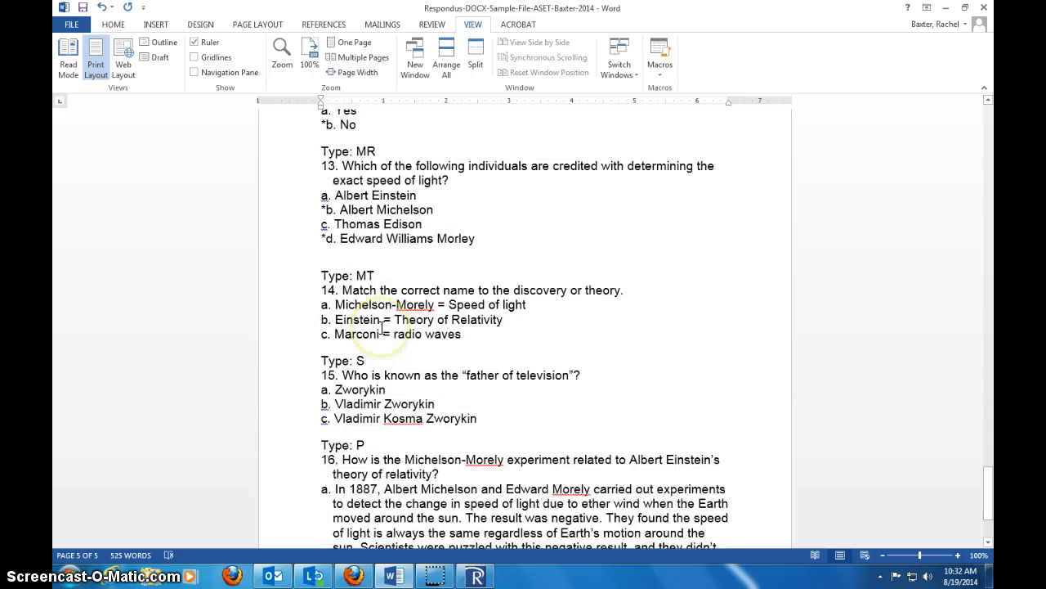
scroll(381, 327, "down", 1)
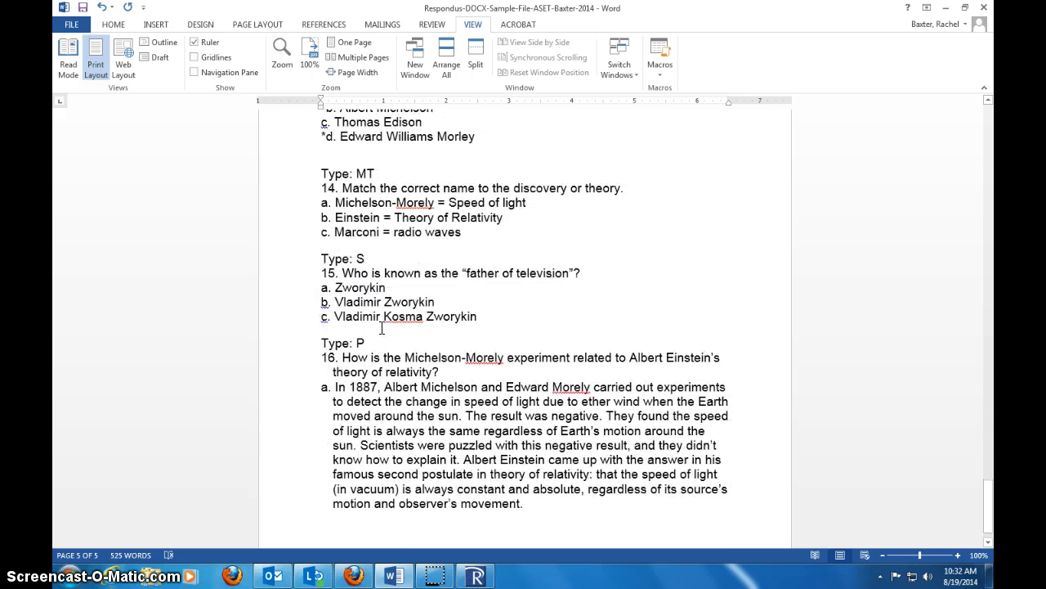
scroll(381, 327, "up", 3)
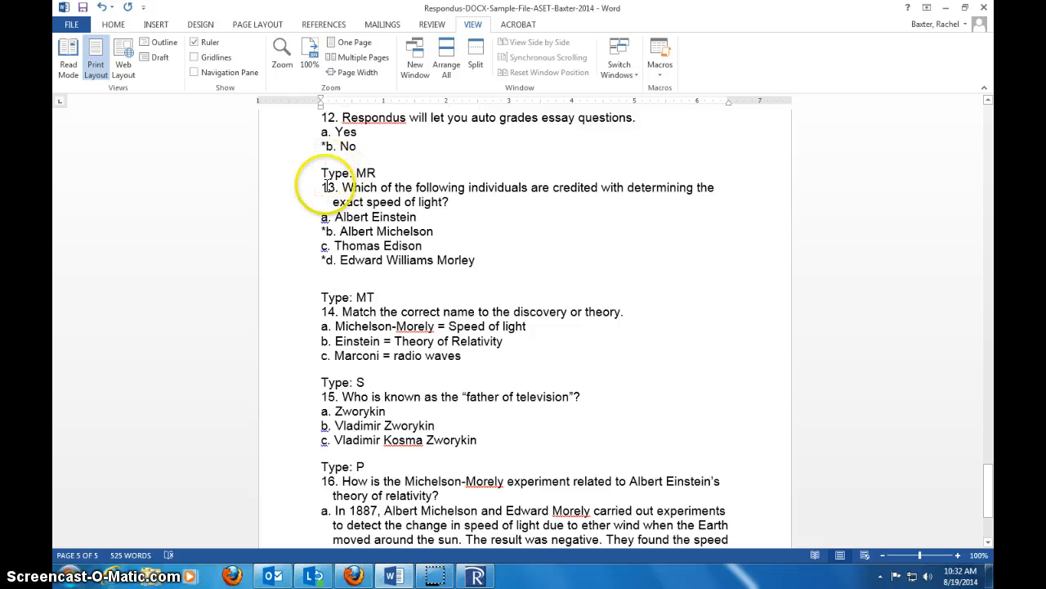
scroll(335, 276, "down", 2)
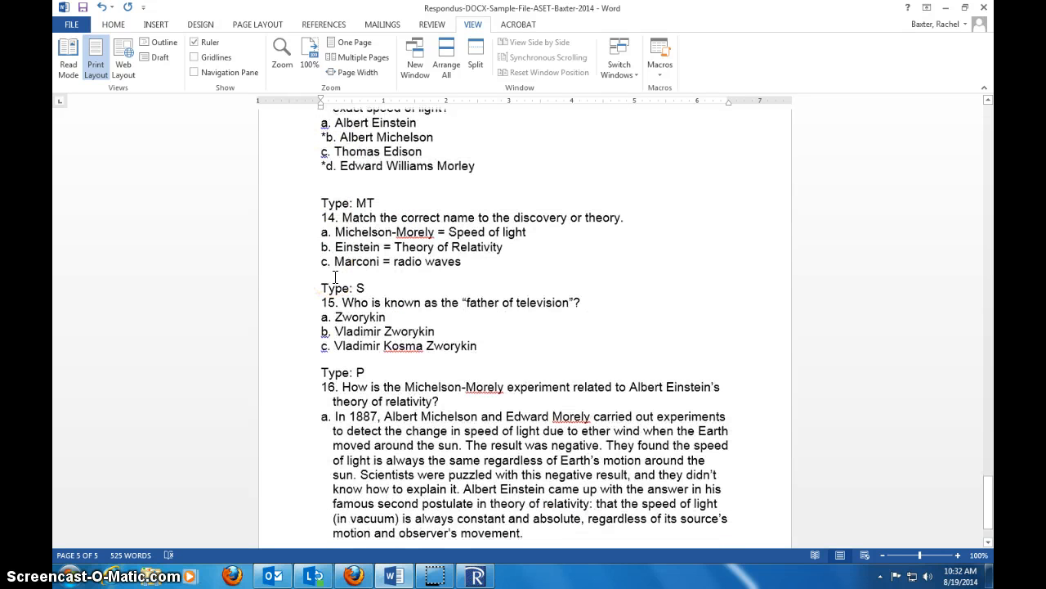
scroll(335, 276, "down", 1)
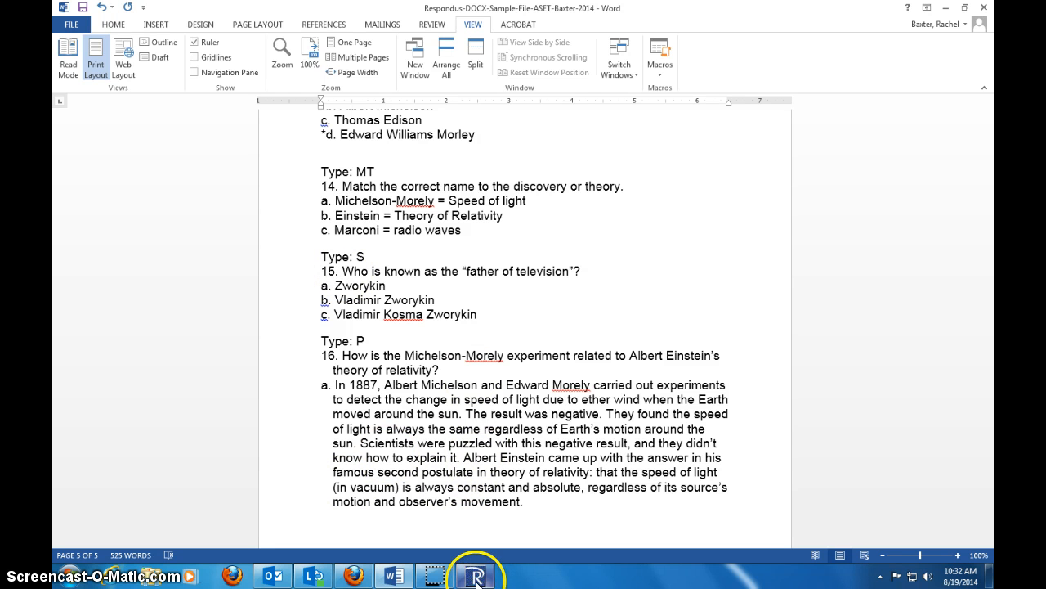
- Save the corrected document to the current Week 1 folder, keeping the file name Respondus-DOCX-Sample-File-ASET-Baxter-2014
left_click(71, 24)
left_click(123, 162)
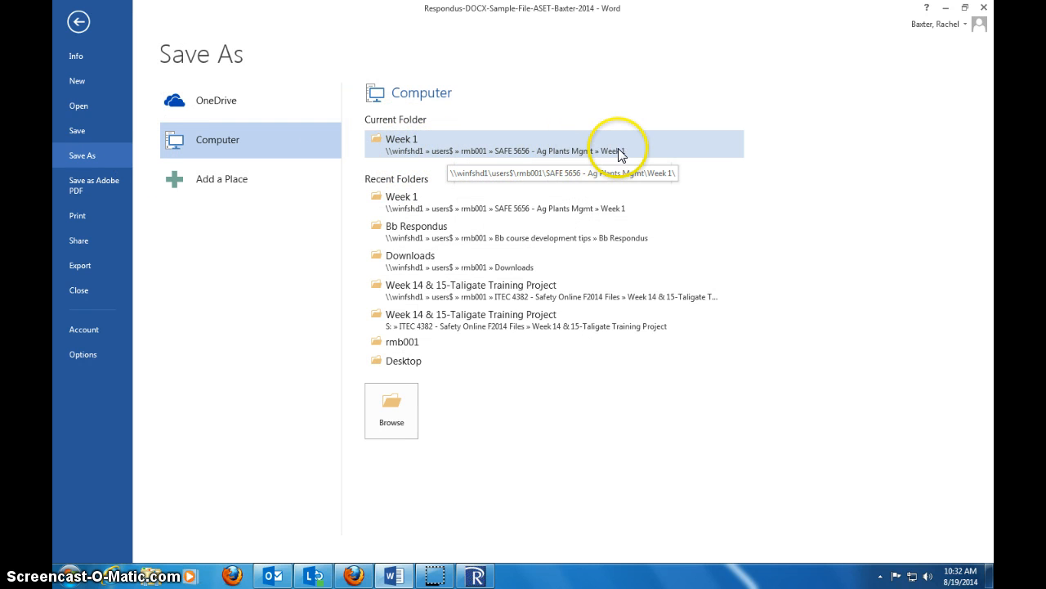
left_click(400, 146)
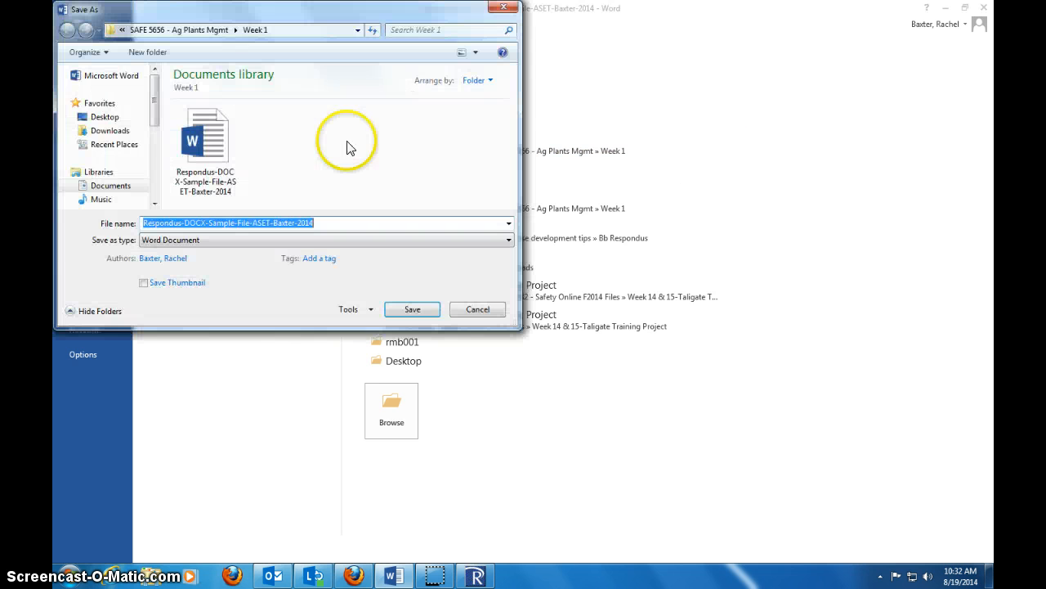
left_click(413, 309)
left_click(472, 325)
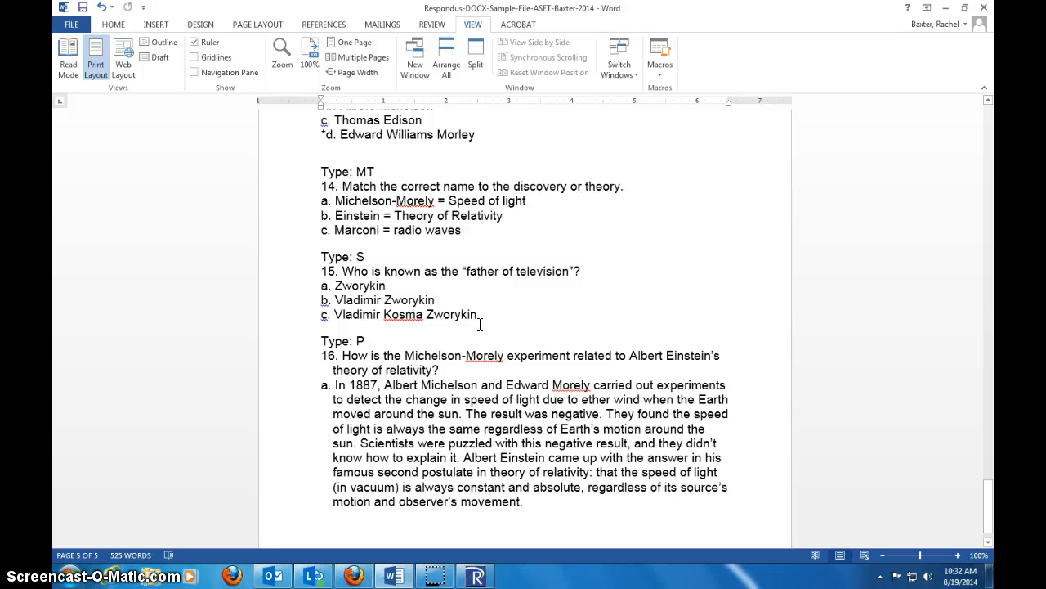
- Switch back to Respondus, preview the question import again and finish importing the questions into the new exam
left_click(476, 575)
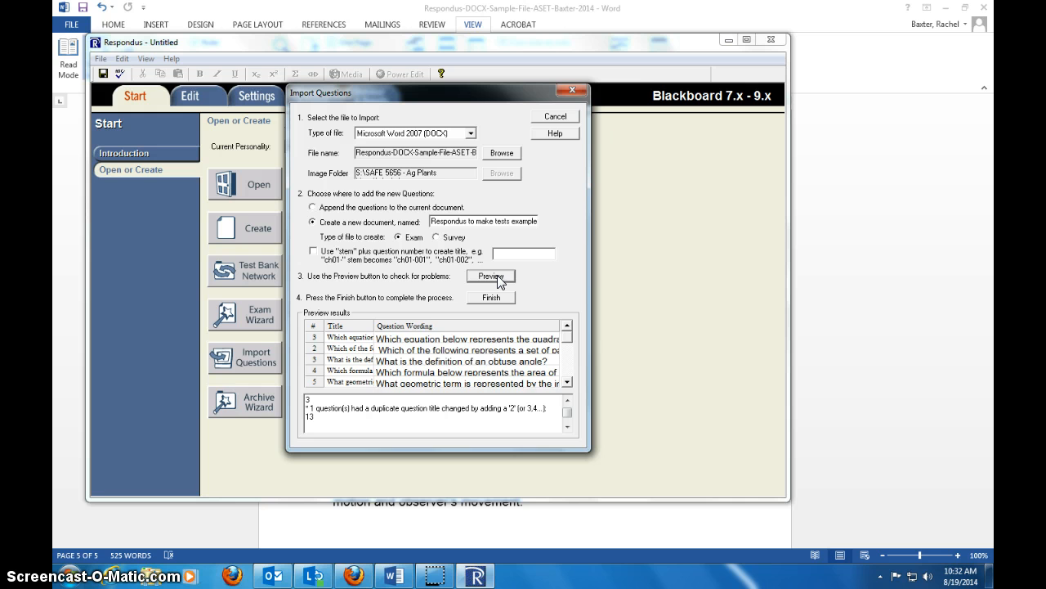
left_click(498, 277)
left_click(498, 297)
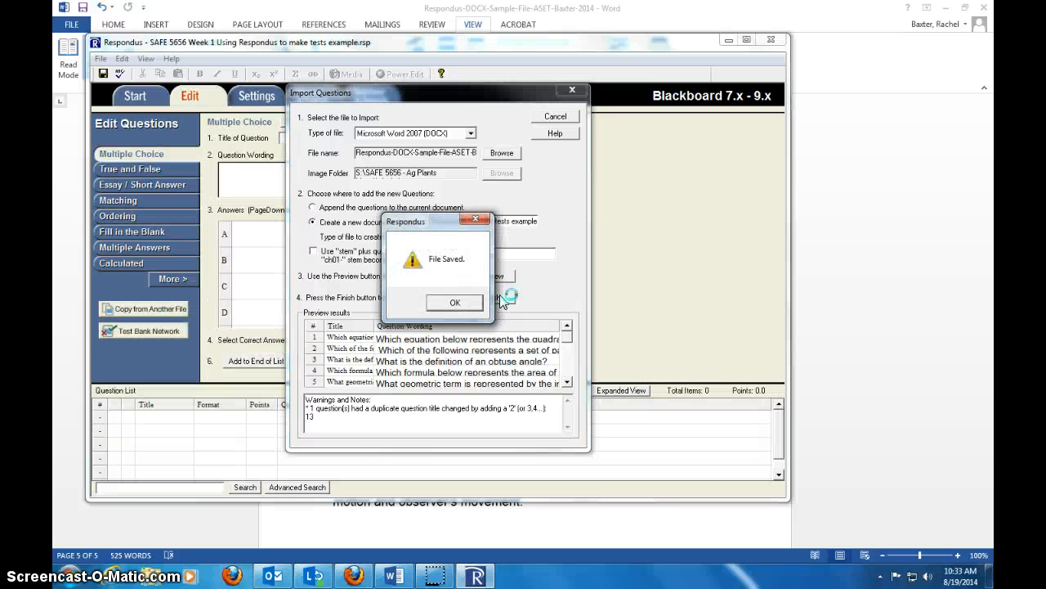
left_click(448, 302)
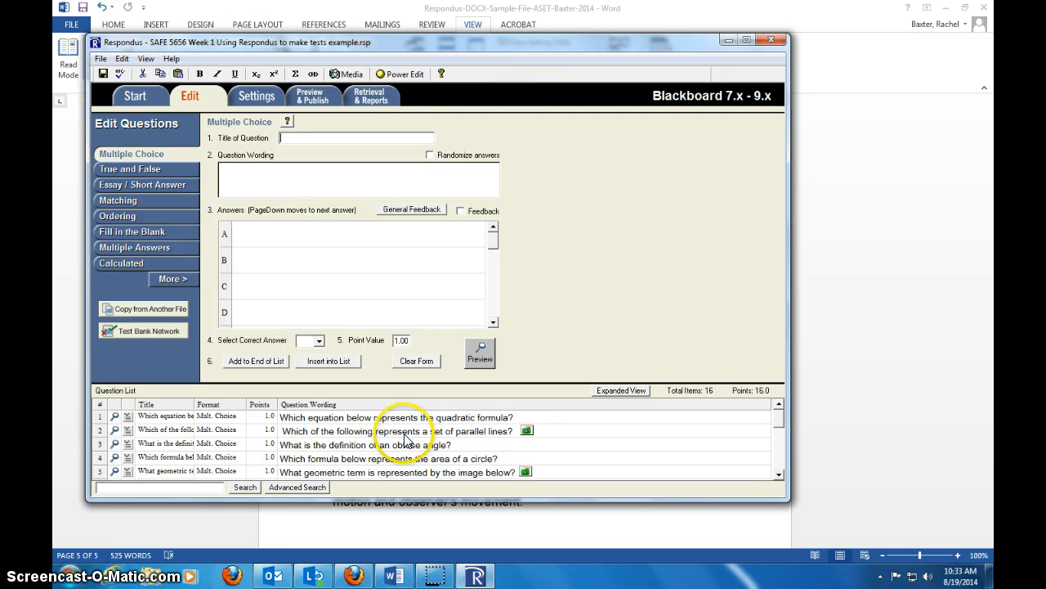
- Preview the imported parallel lines question to check its images and answer options, and close the preview
left_click(115, 430)
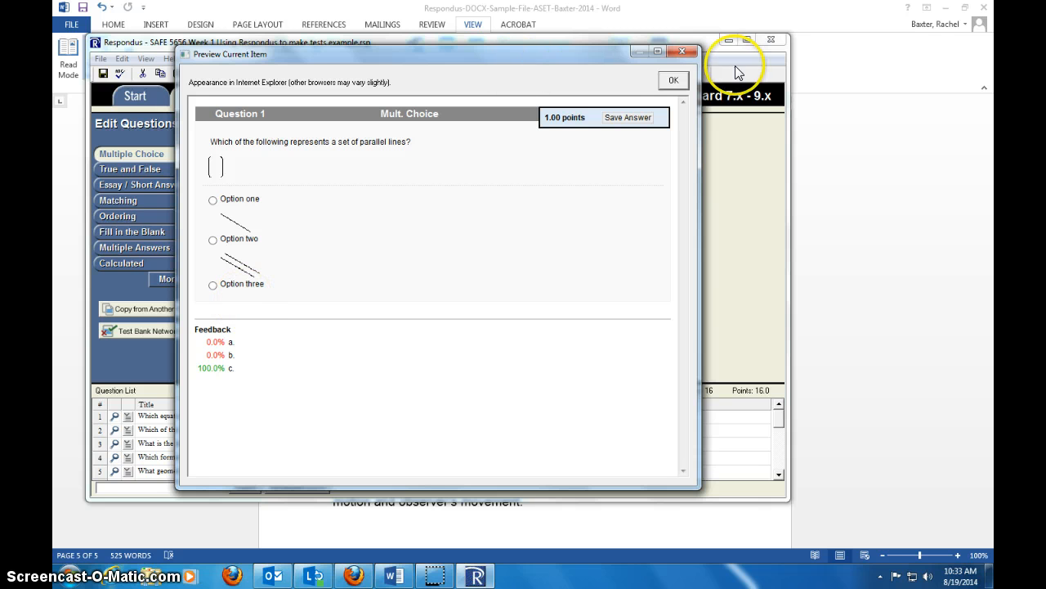
left_click(676, 81)
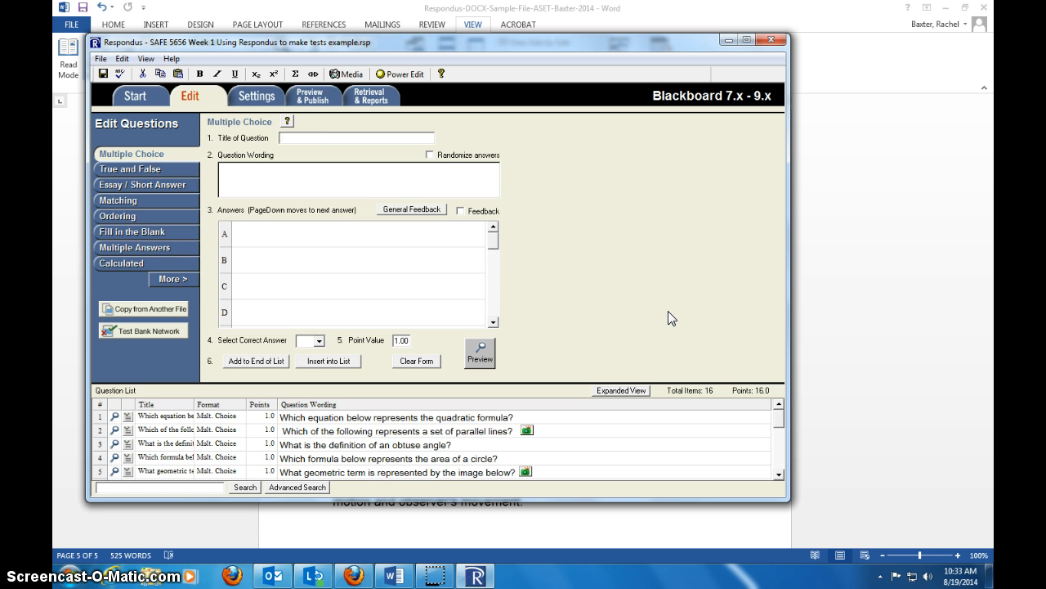
left_click(661, 346)
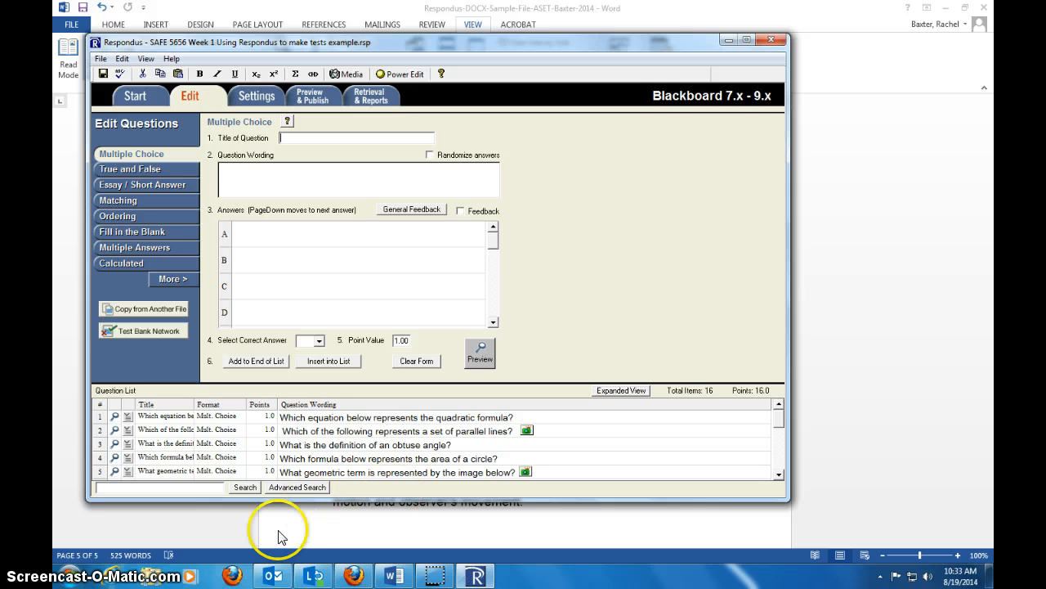
- In Windows Explorer, delete the folder "SAFE 5656 Week 1 How to use Respondus to make test" from Respondus Projects in Documents, and close the window
left_click(64, 577)
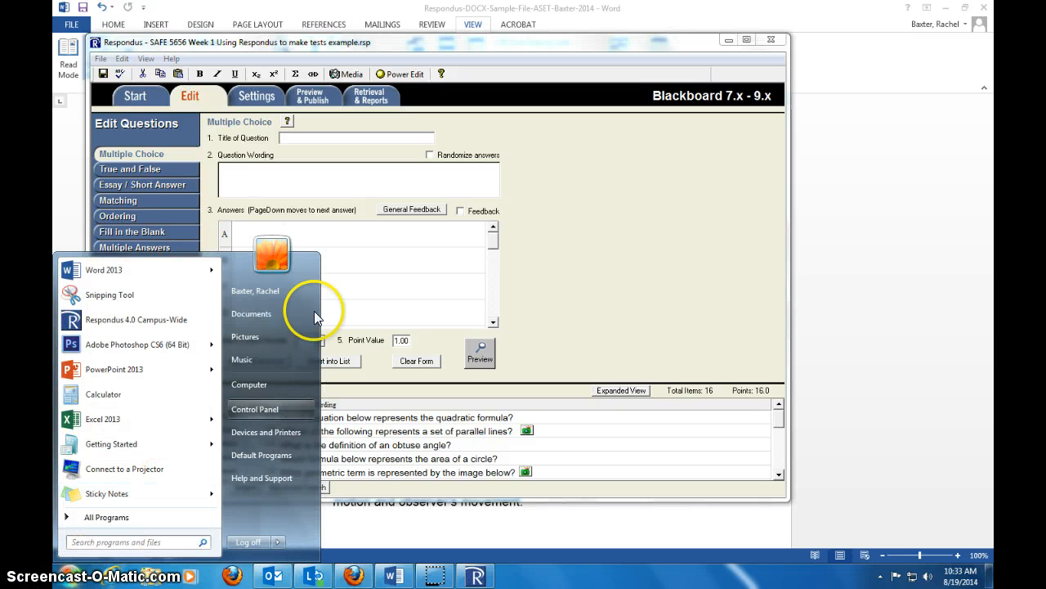
left_click(271, 313)
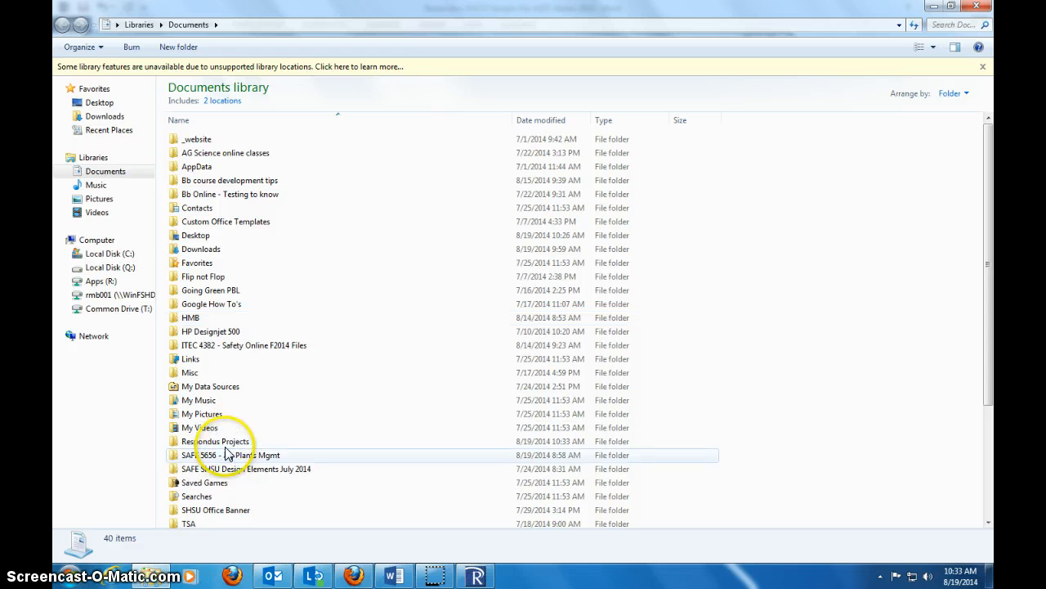
double_click(245, 442)
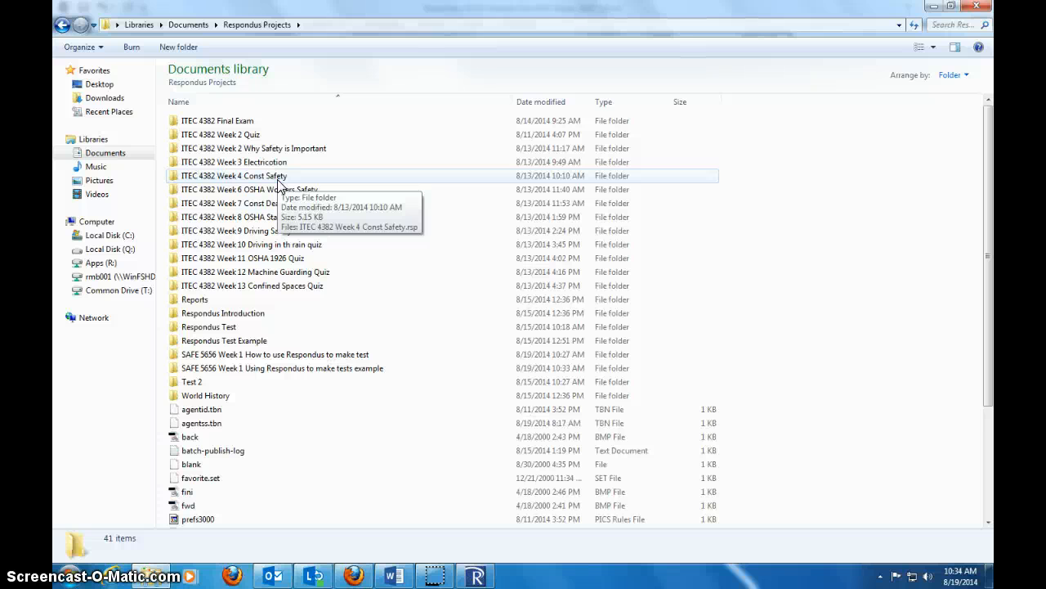
left_click(278, 356)
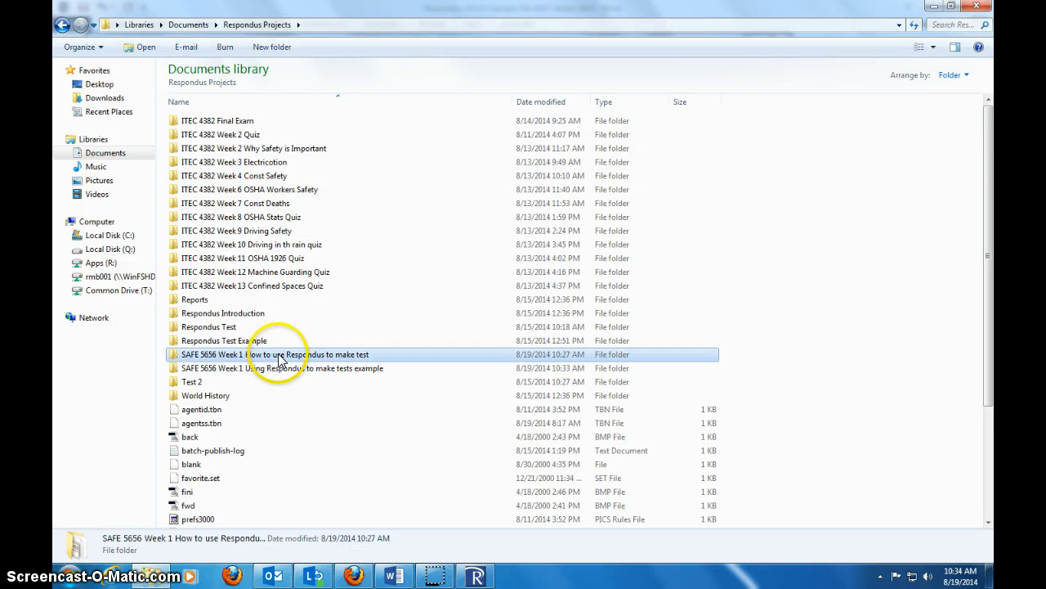
key("Delete")
key("Return")
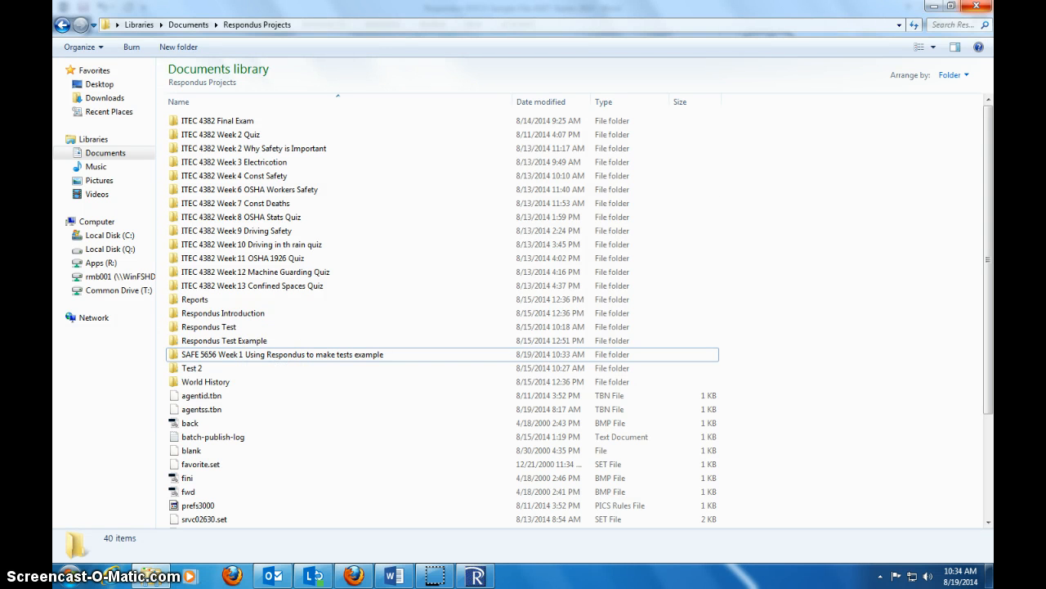
left_click(976, 6)
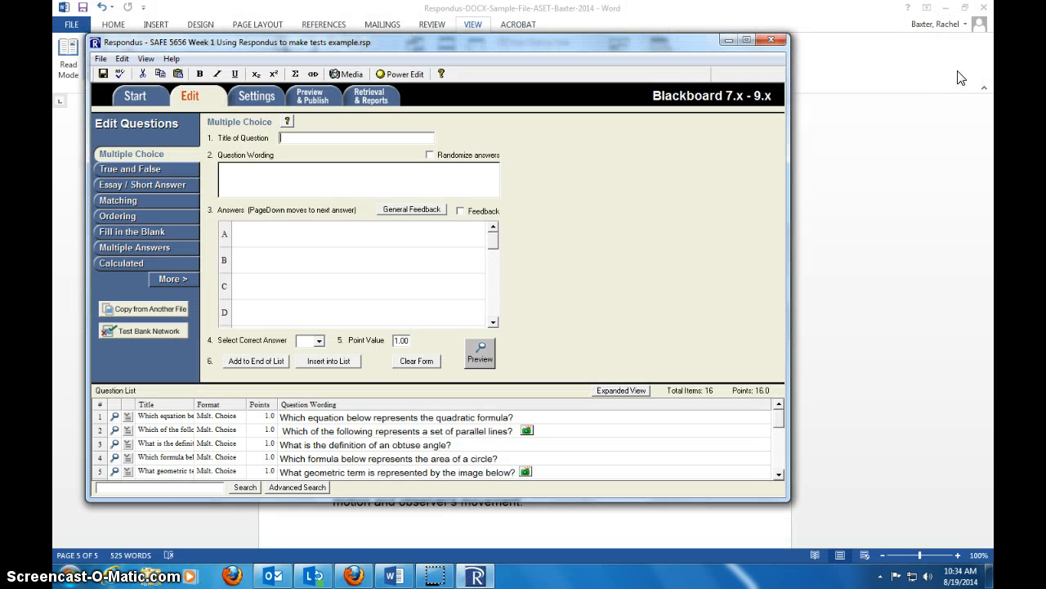